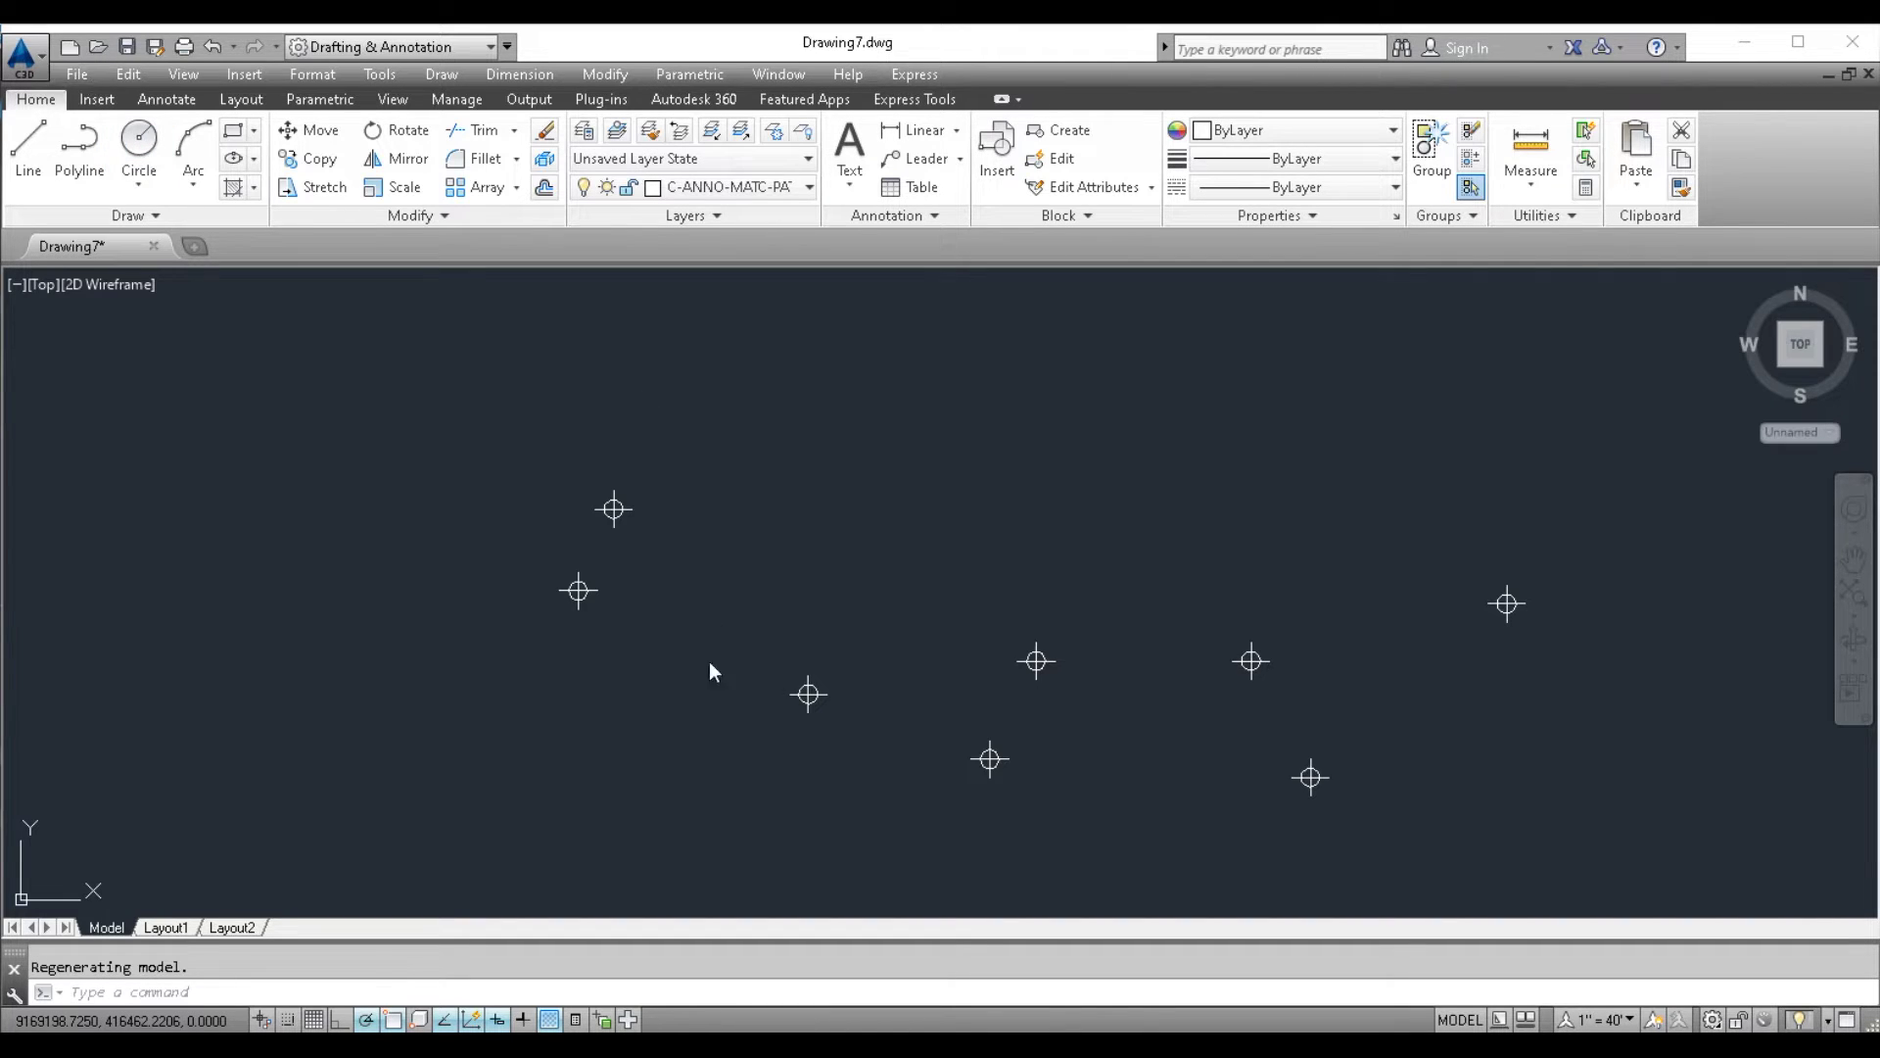
# - Try saving the drawing from the file menu, then cancel the command-line save prompt that appears
pyautogui.scroll(-4, 662, 583)
pyautogui.scroll(2, 662, 583)
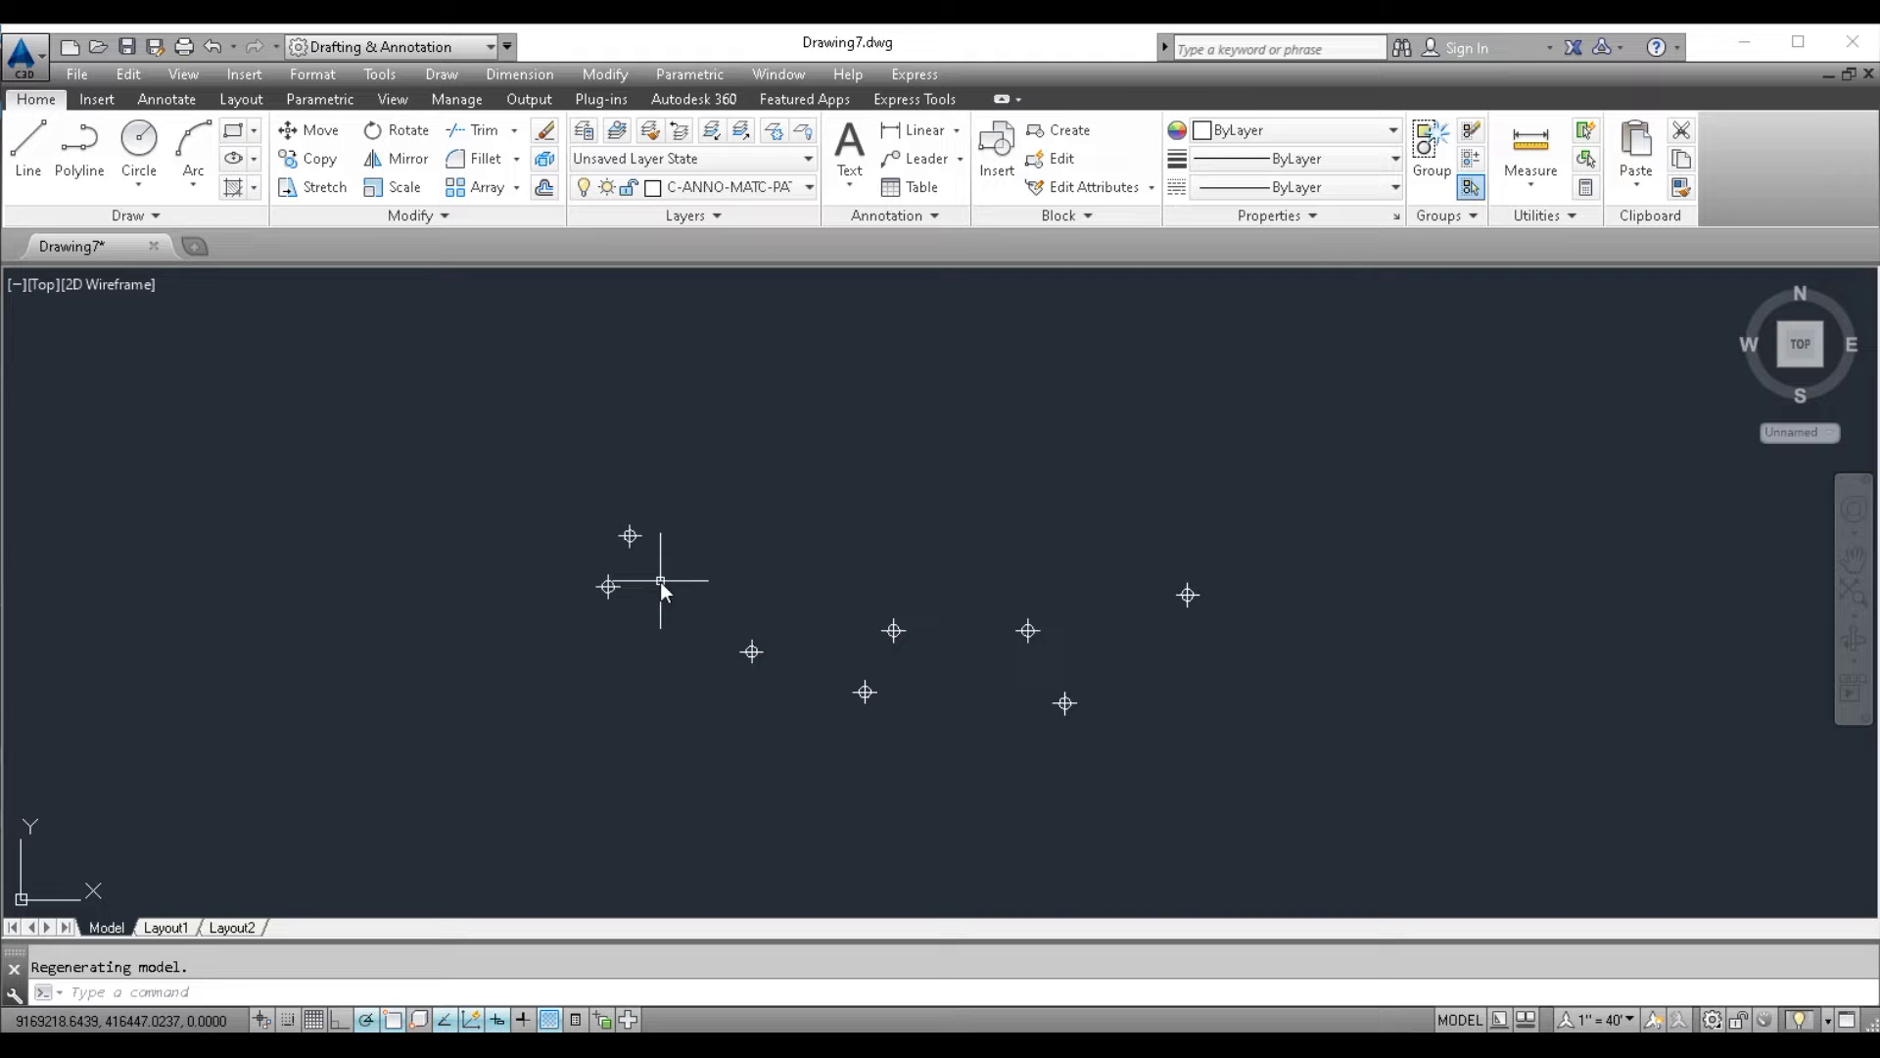
pyautogui.click(75, 76)
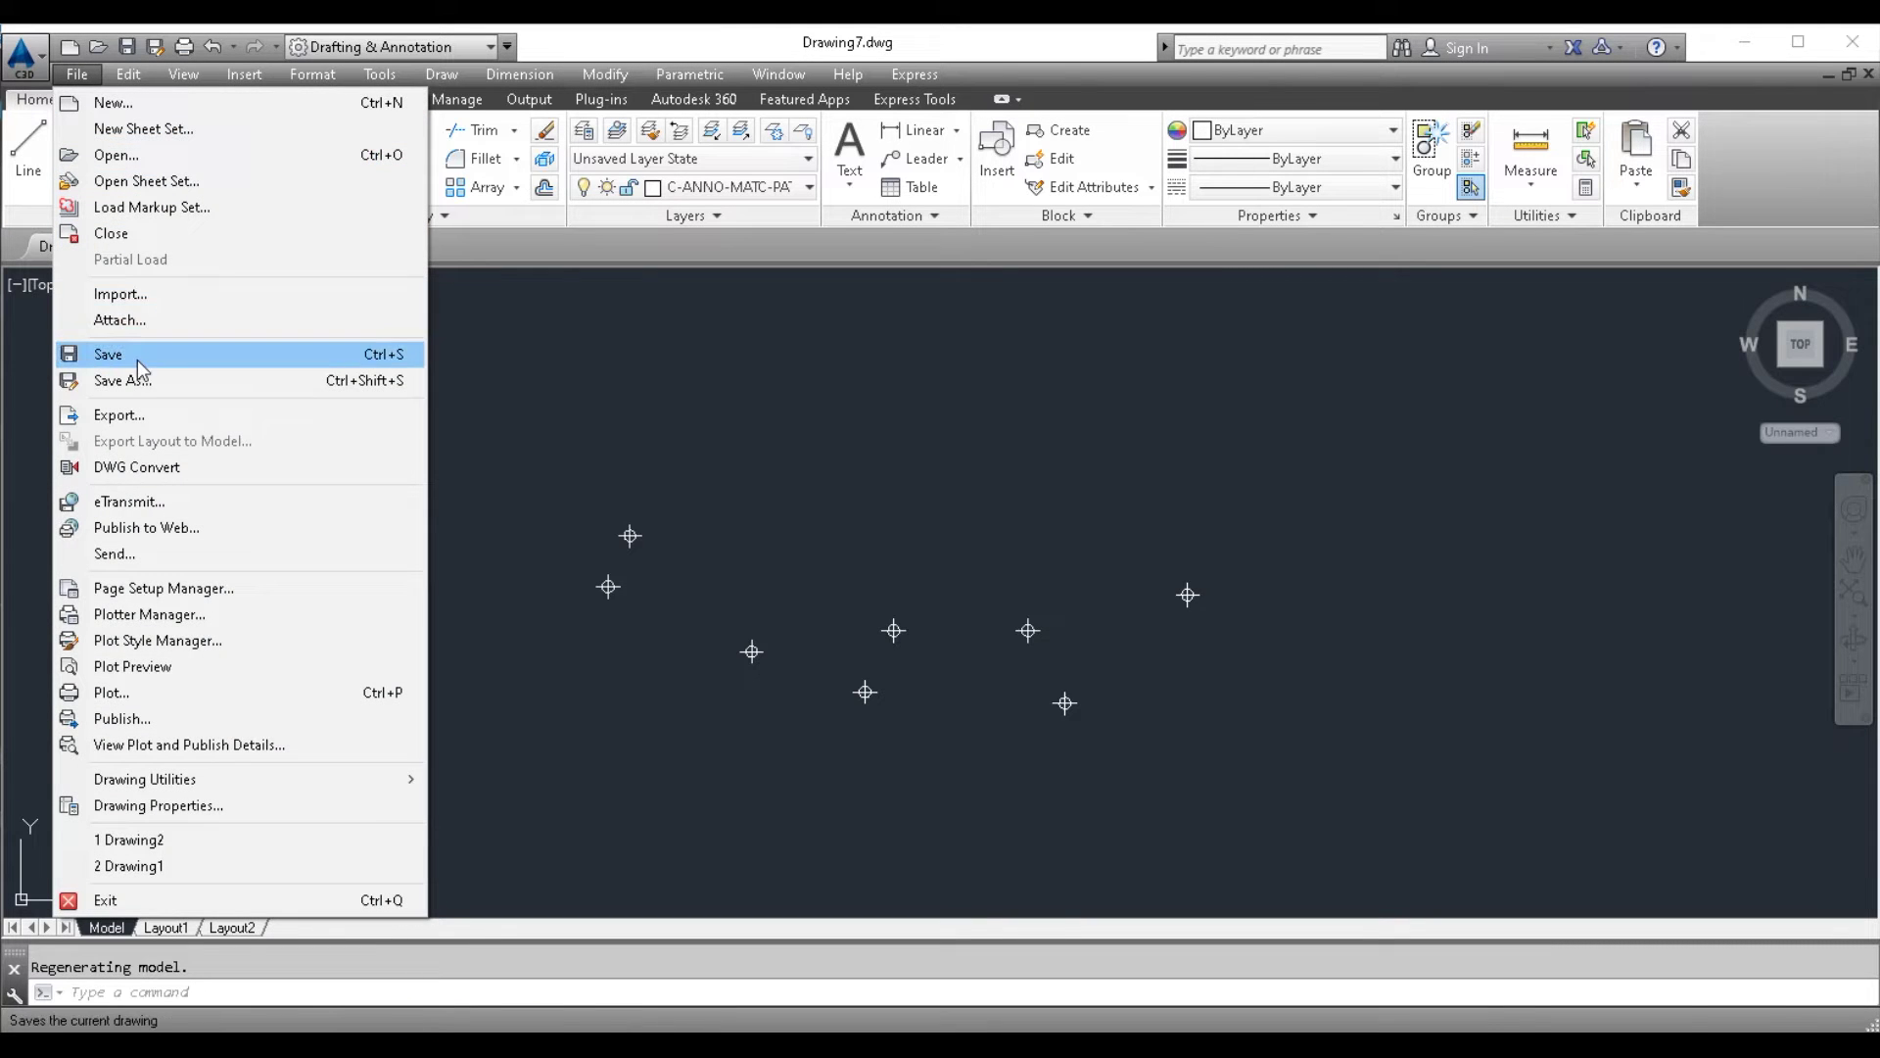
pyautogui.click(137, 359)
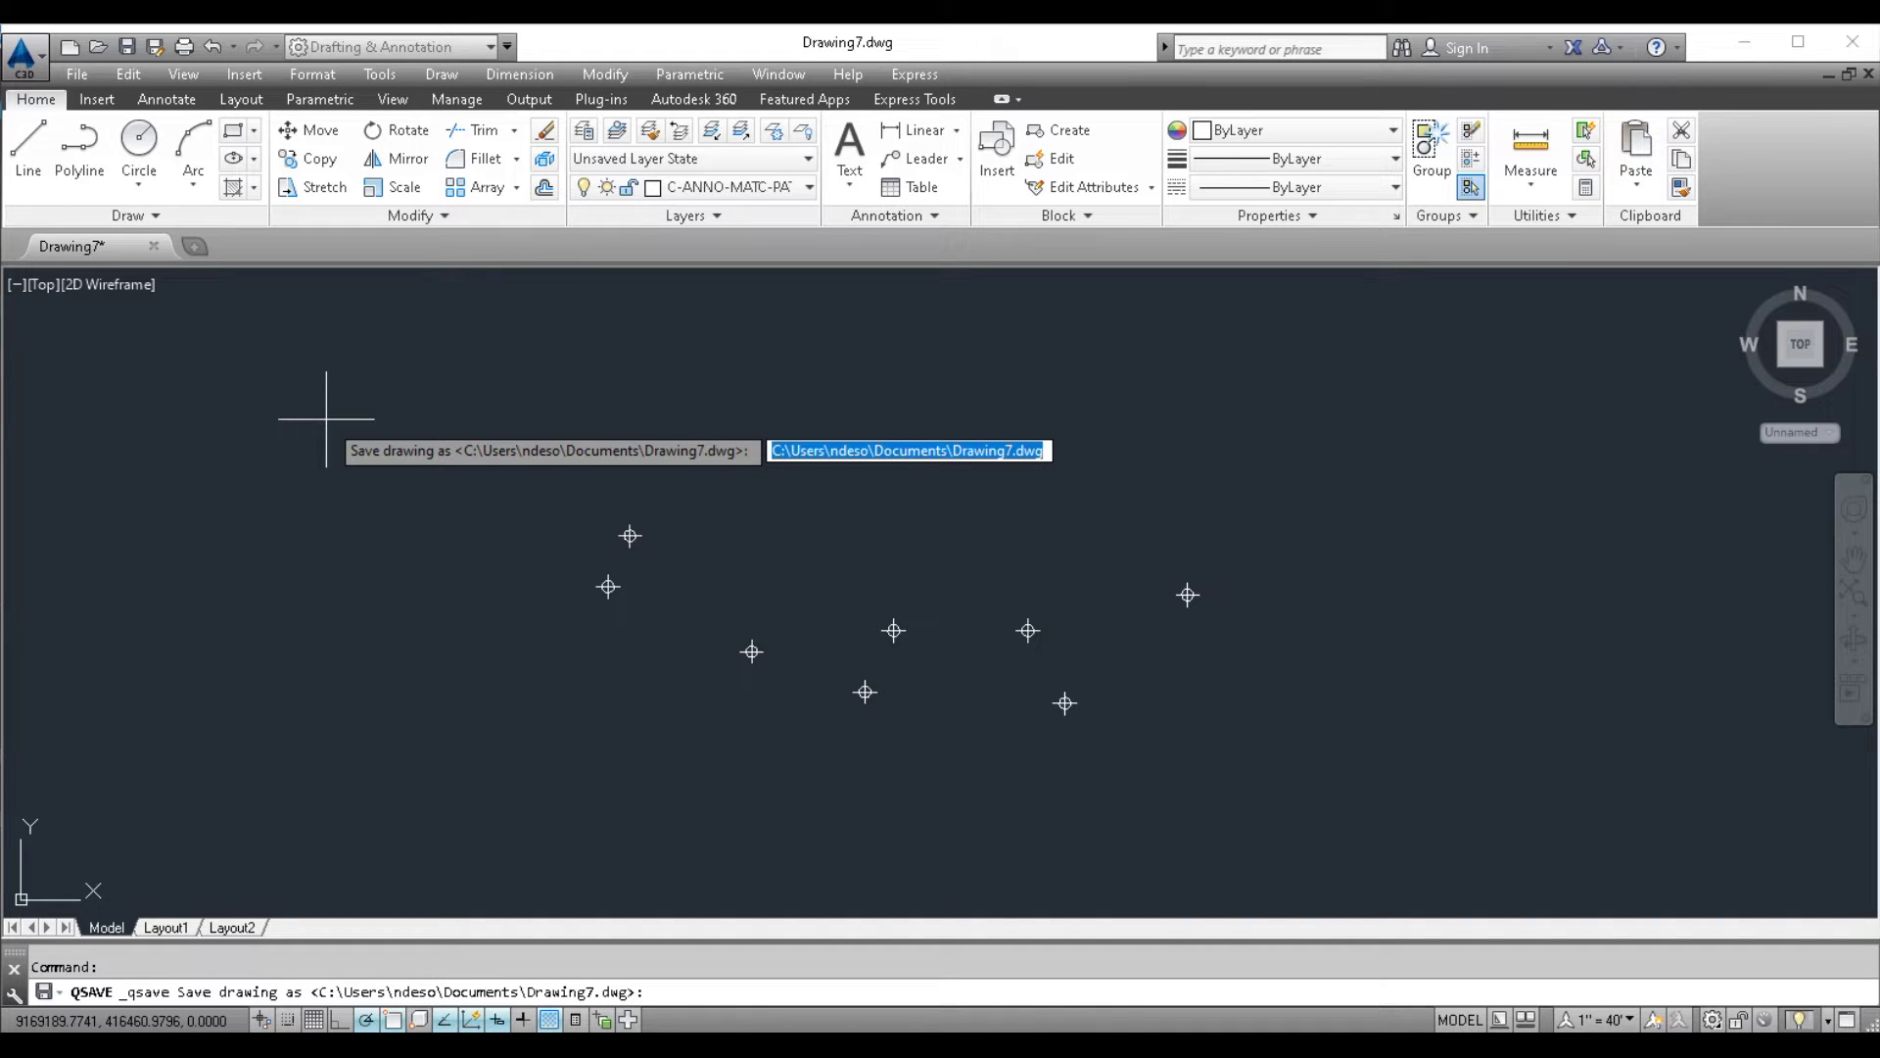
pyautogui.press('Escape')
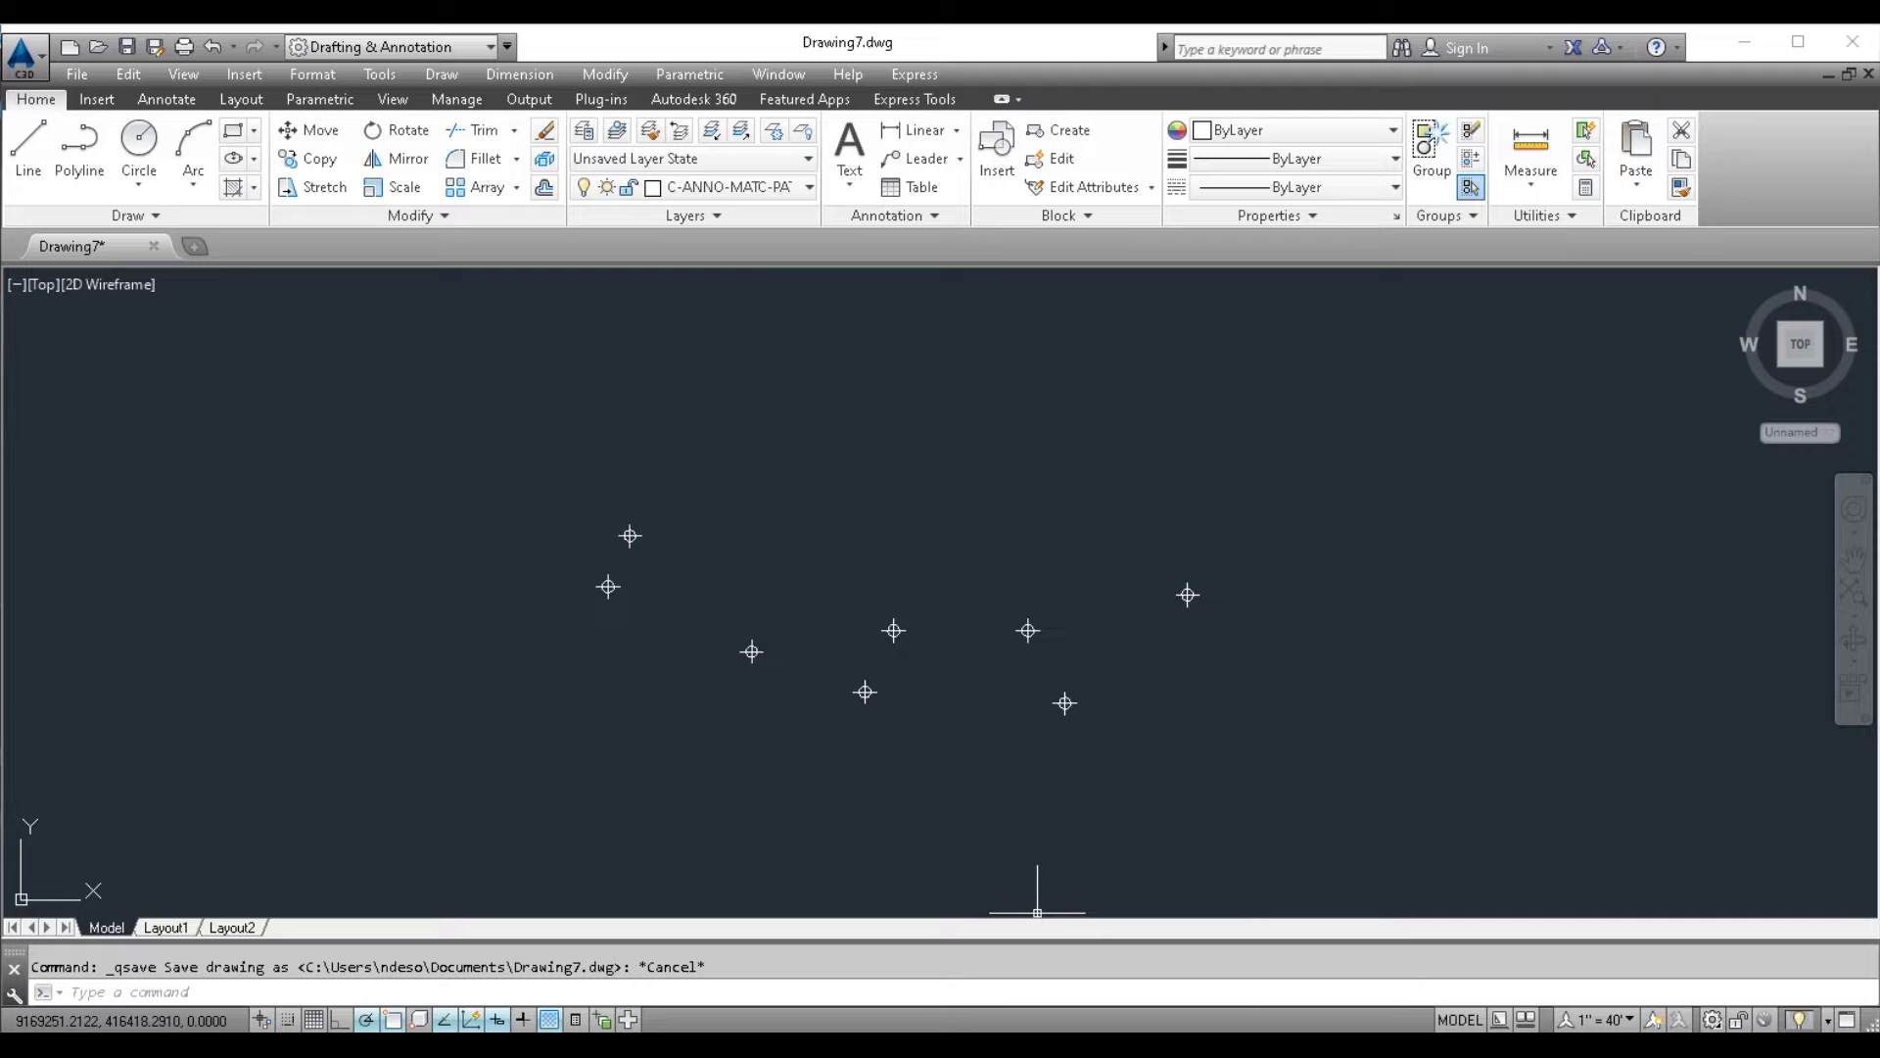
# - Compare in GstarCAD 2022, where saving opens a save dialog, closing it without saving
pyautogui.click(1128, 956)
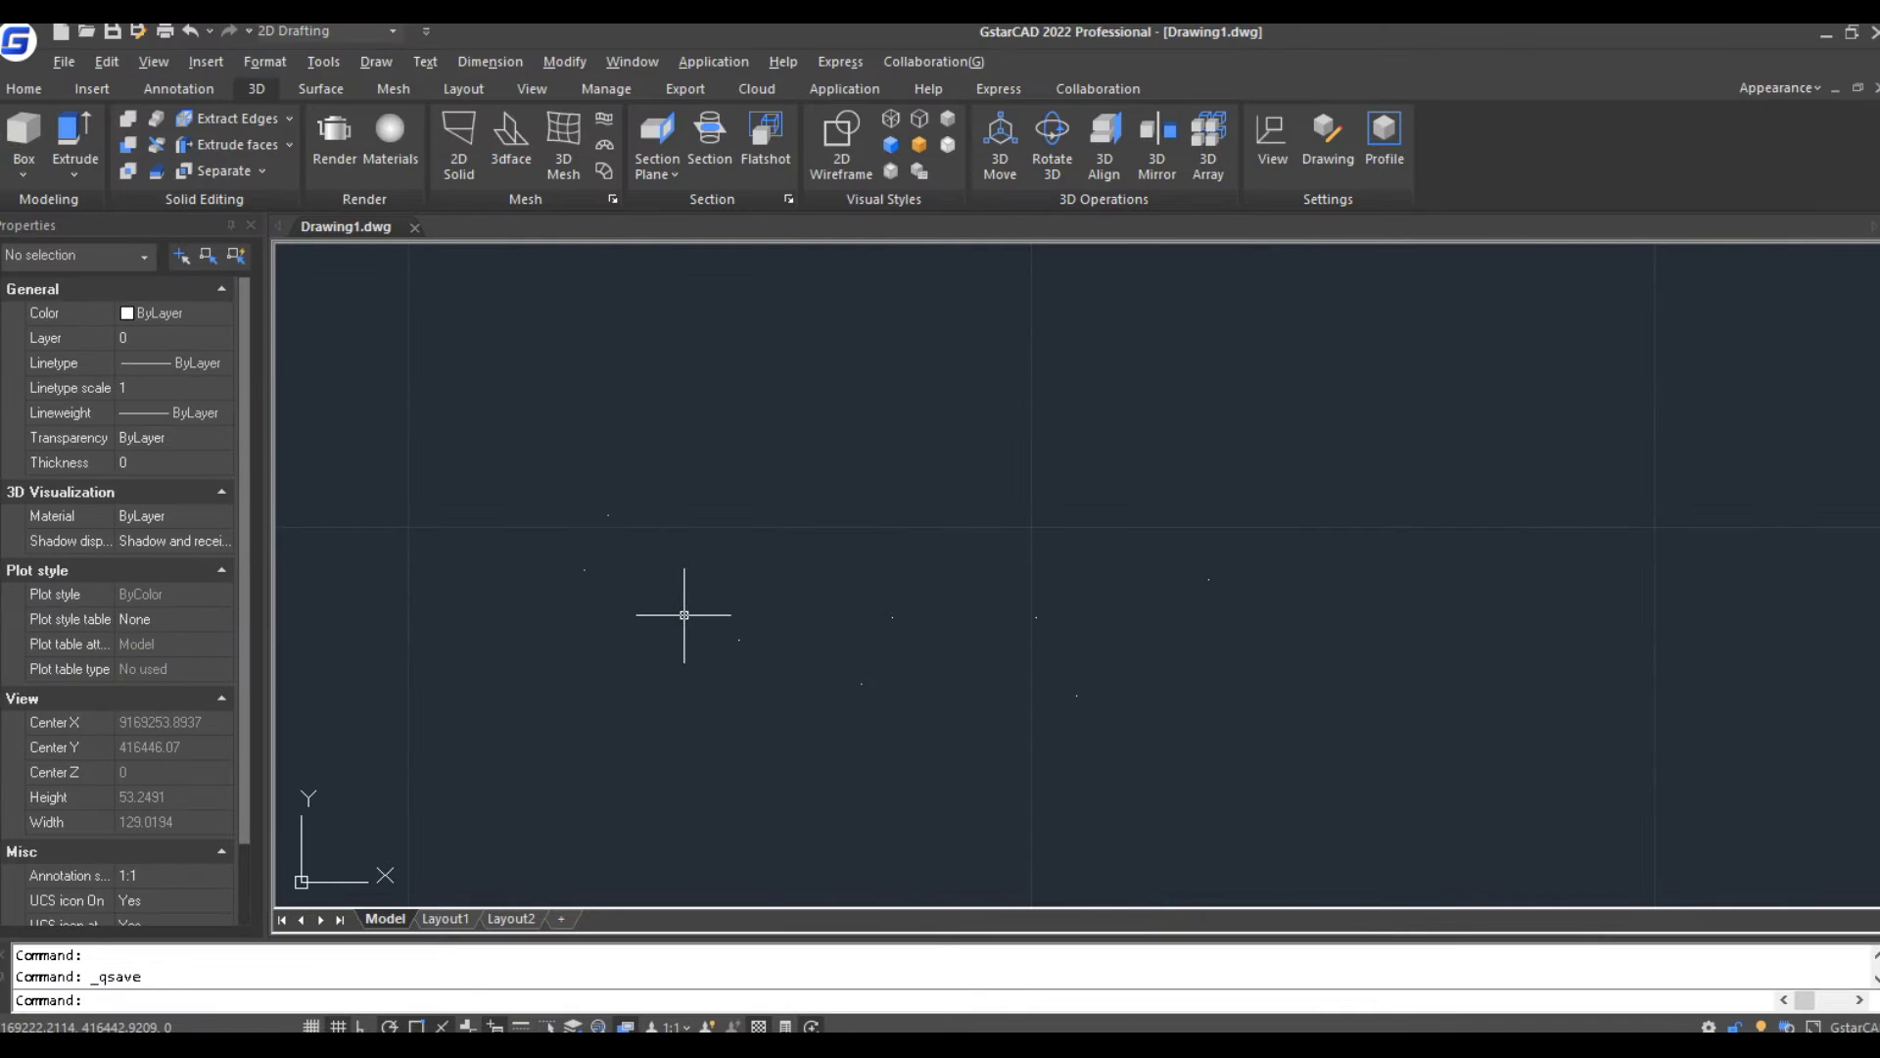
pyautogui.hotkey('ctrl', 's')
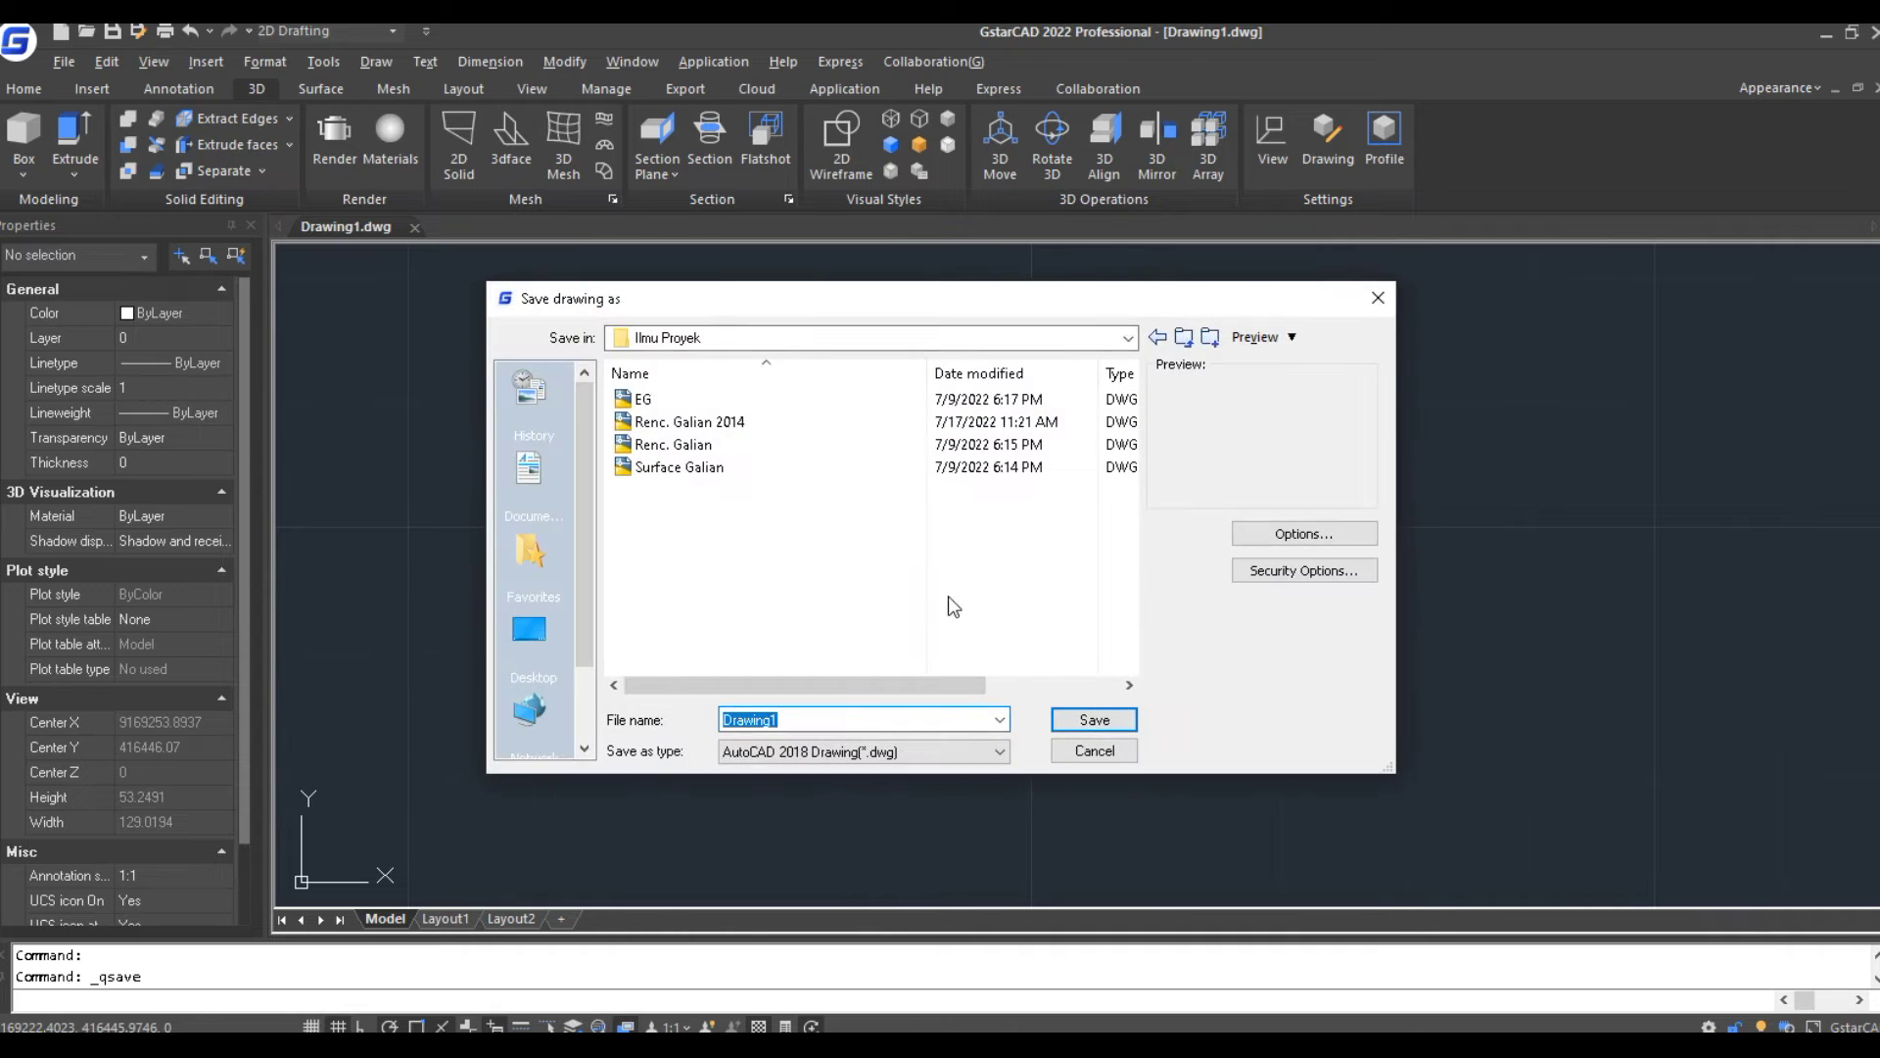
pyautogui.click(1113, 759)
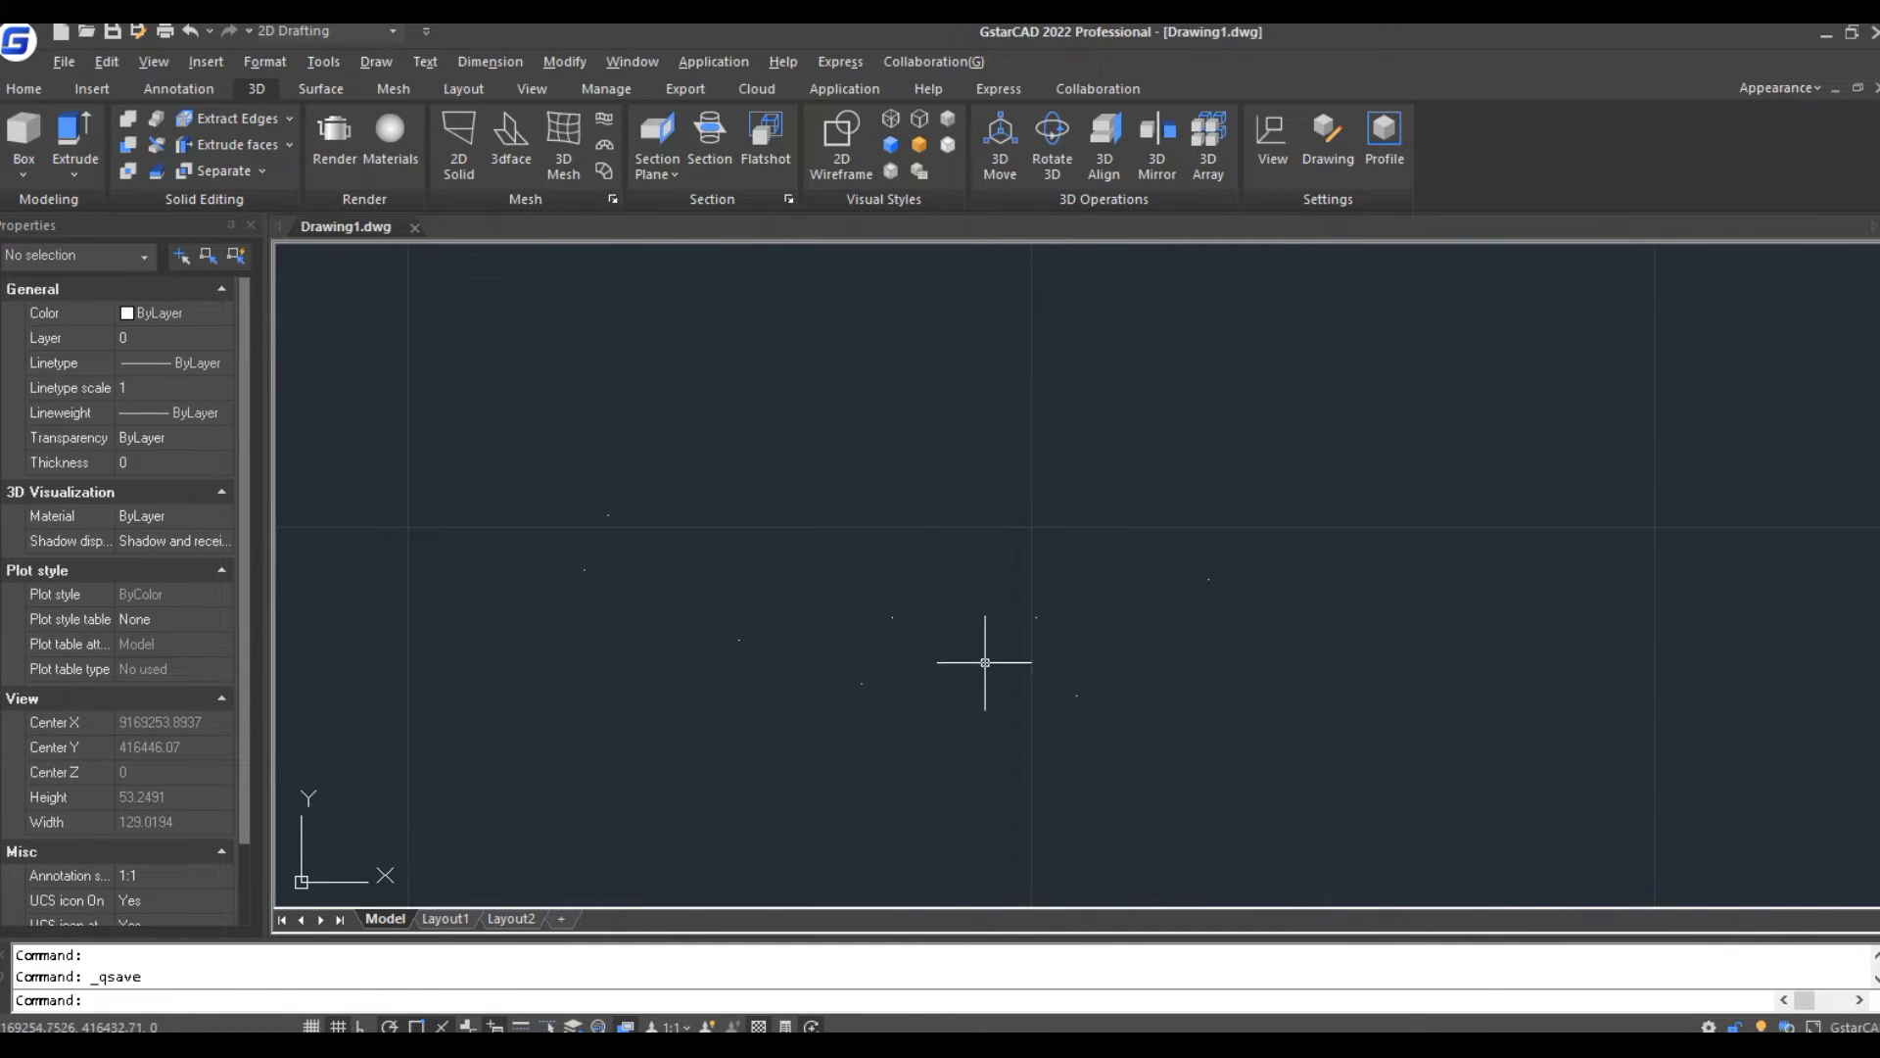
pyautogui.click(67, 70)
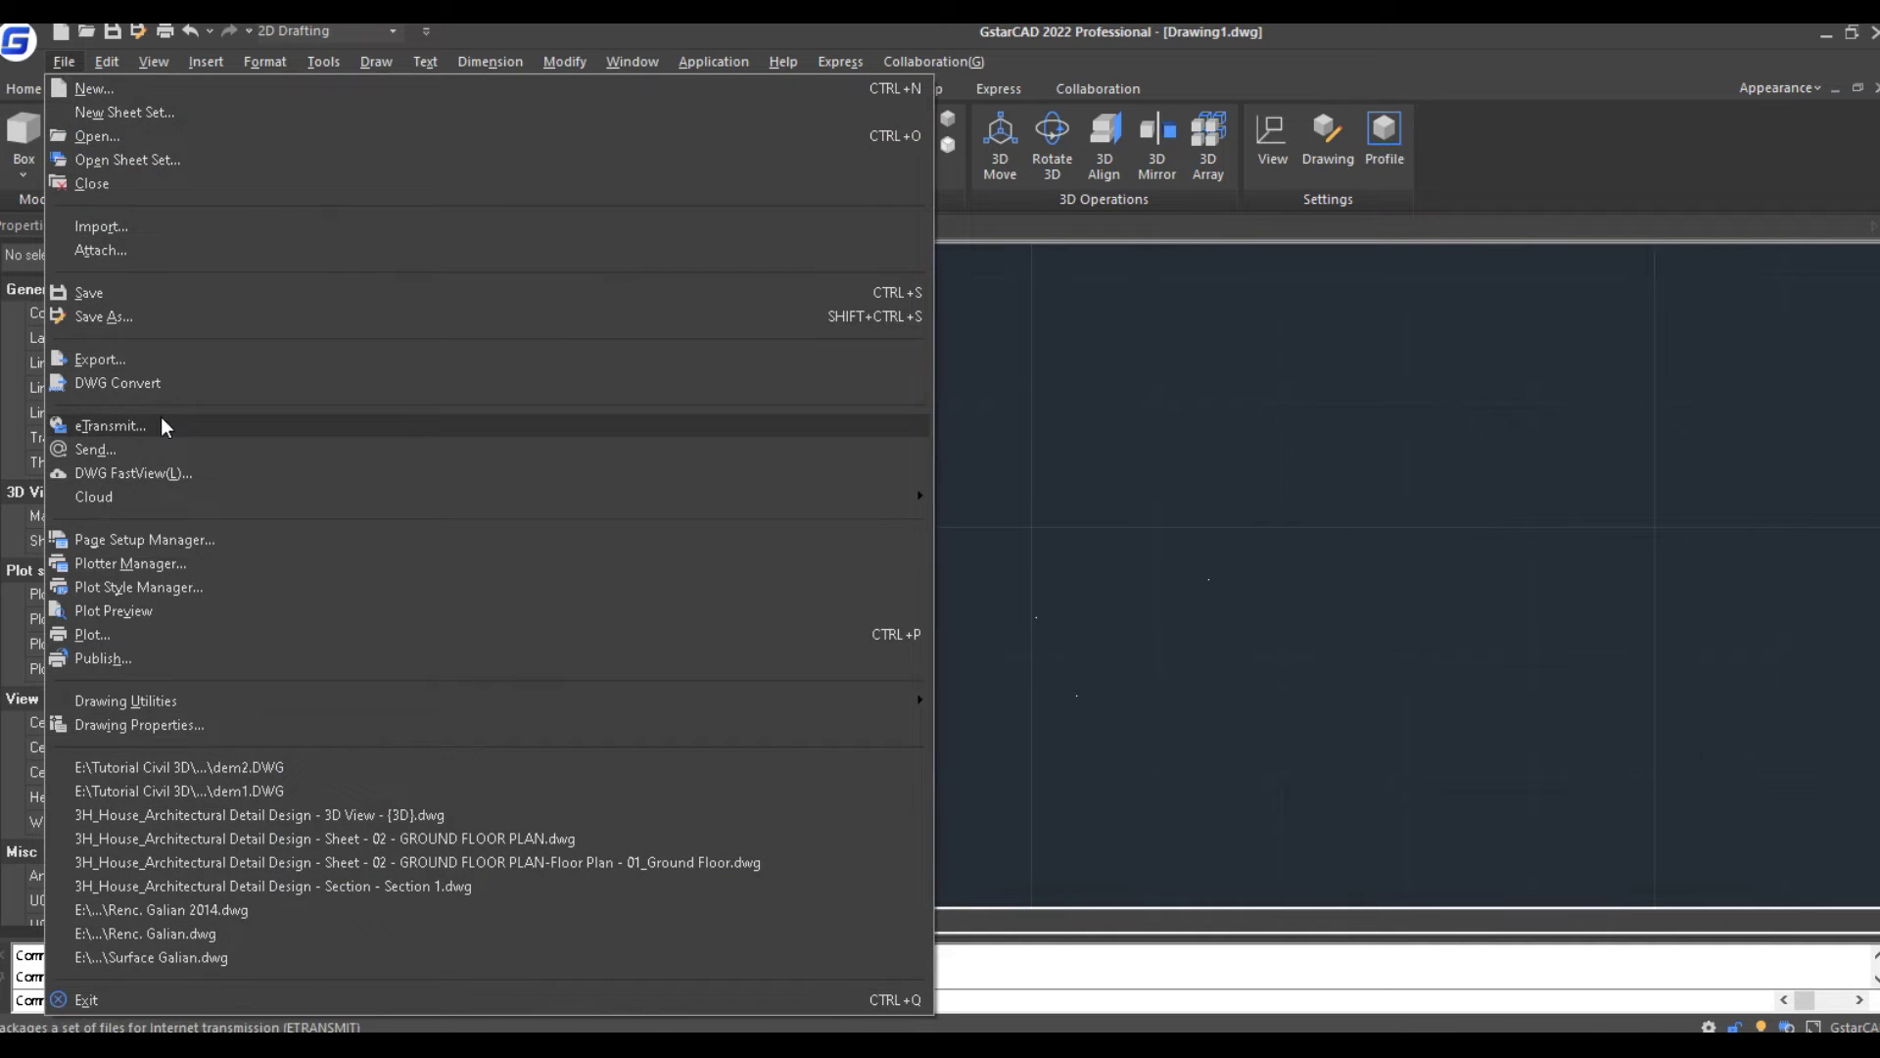
pyautogui.click(129, 290)
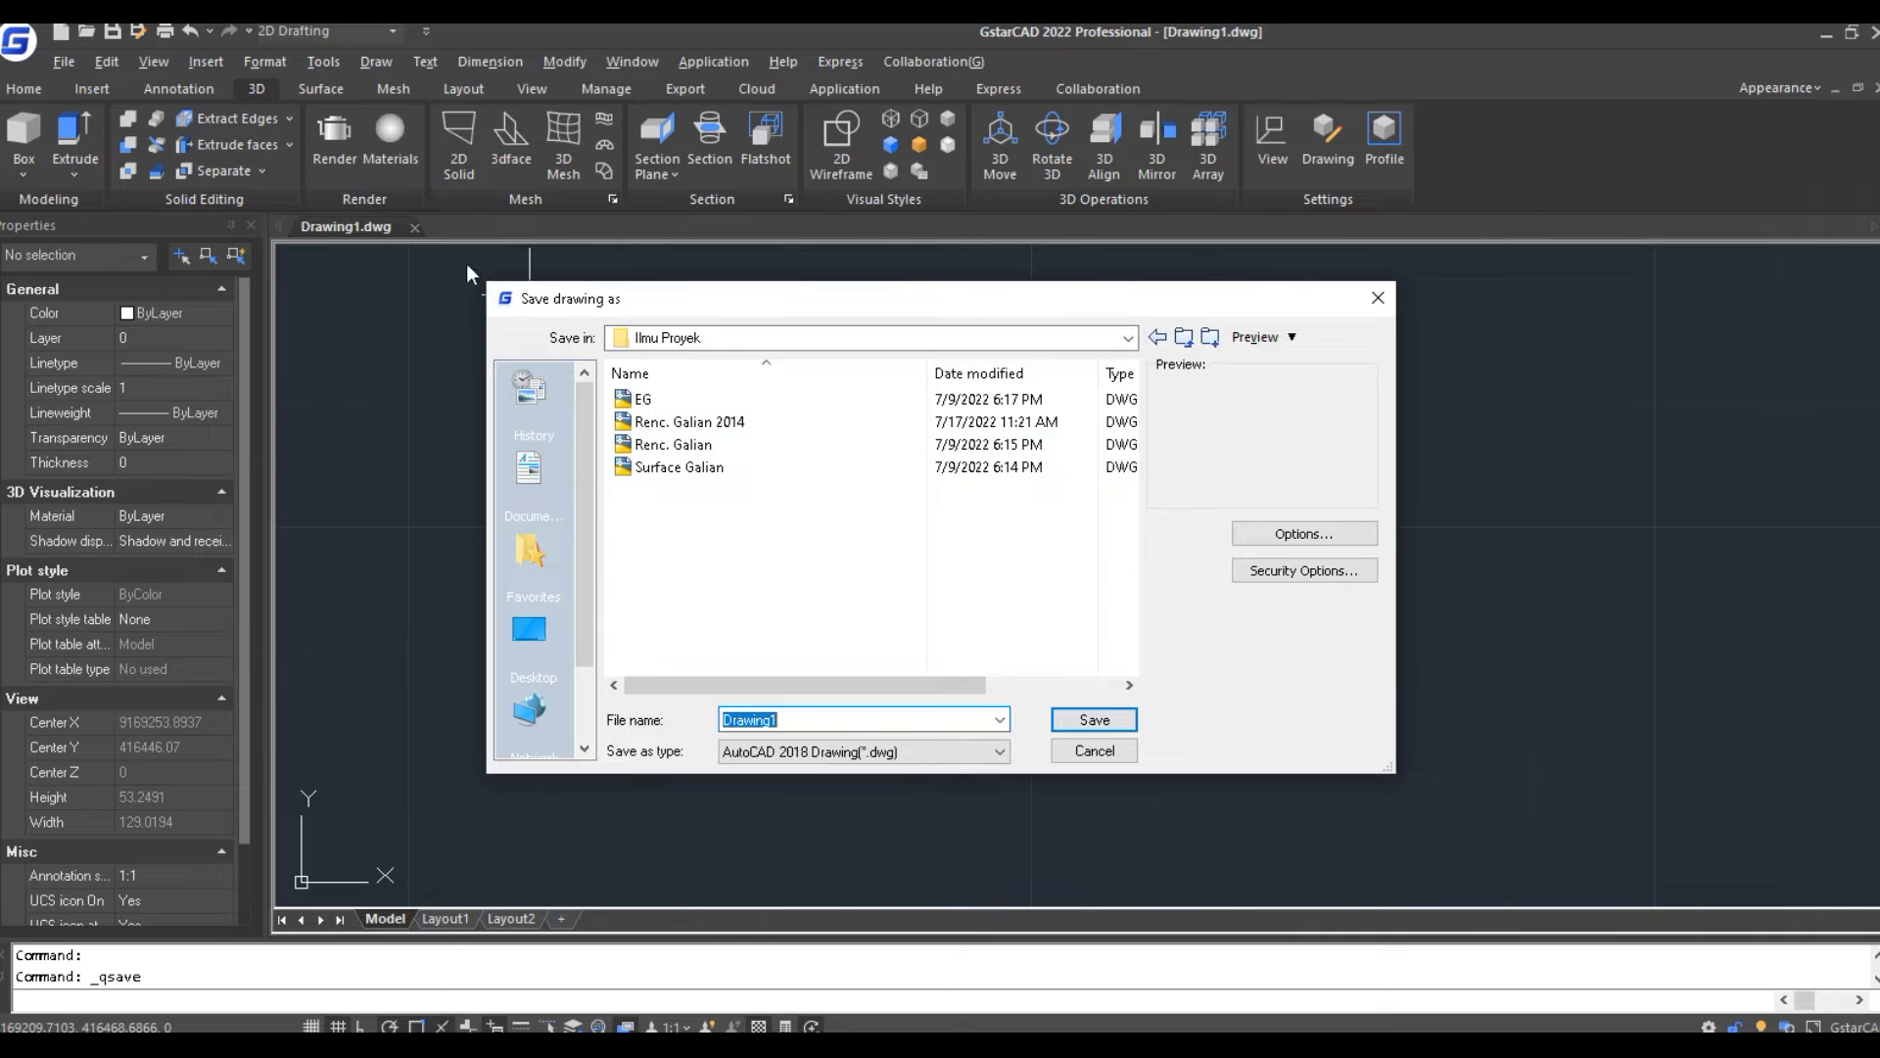
pyautogui.click(1370, 311)
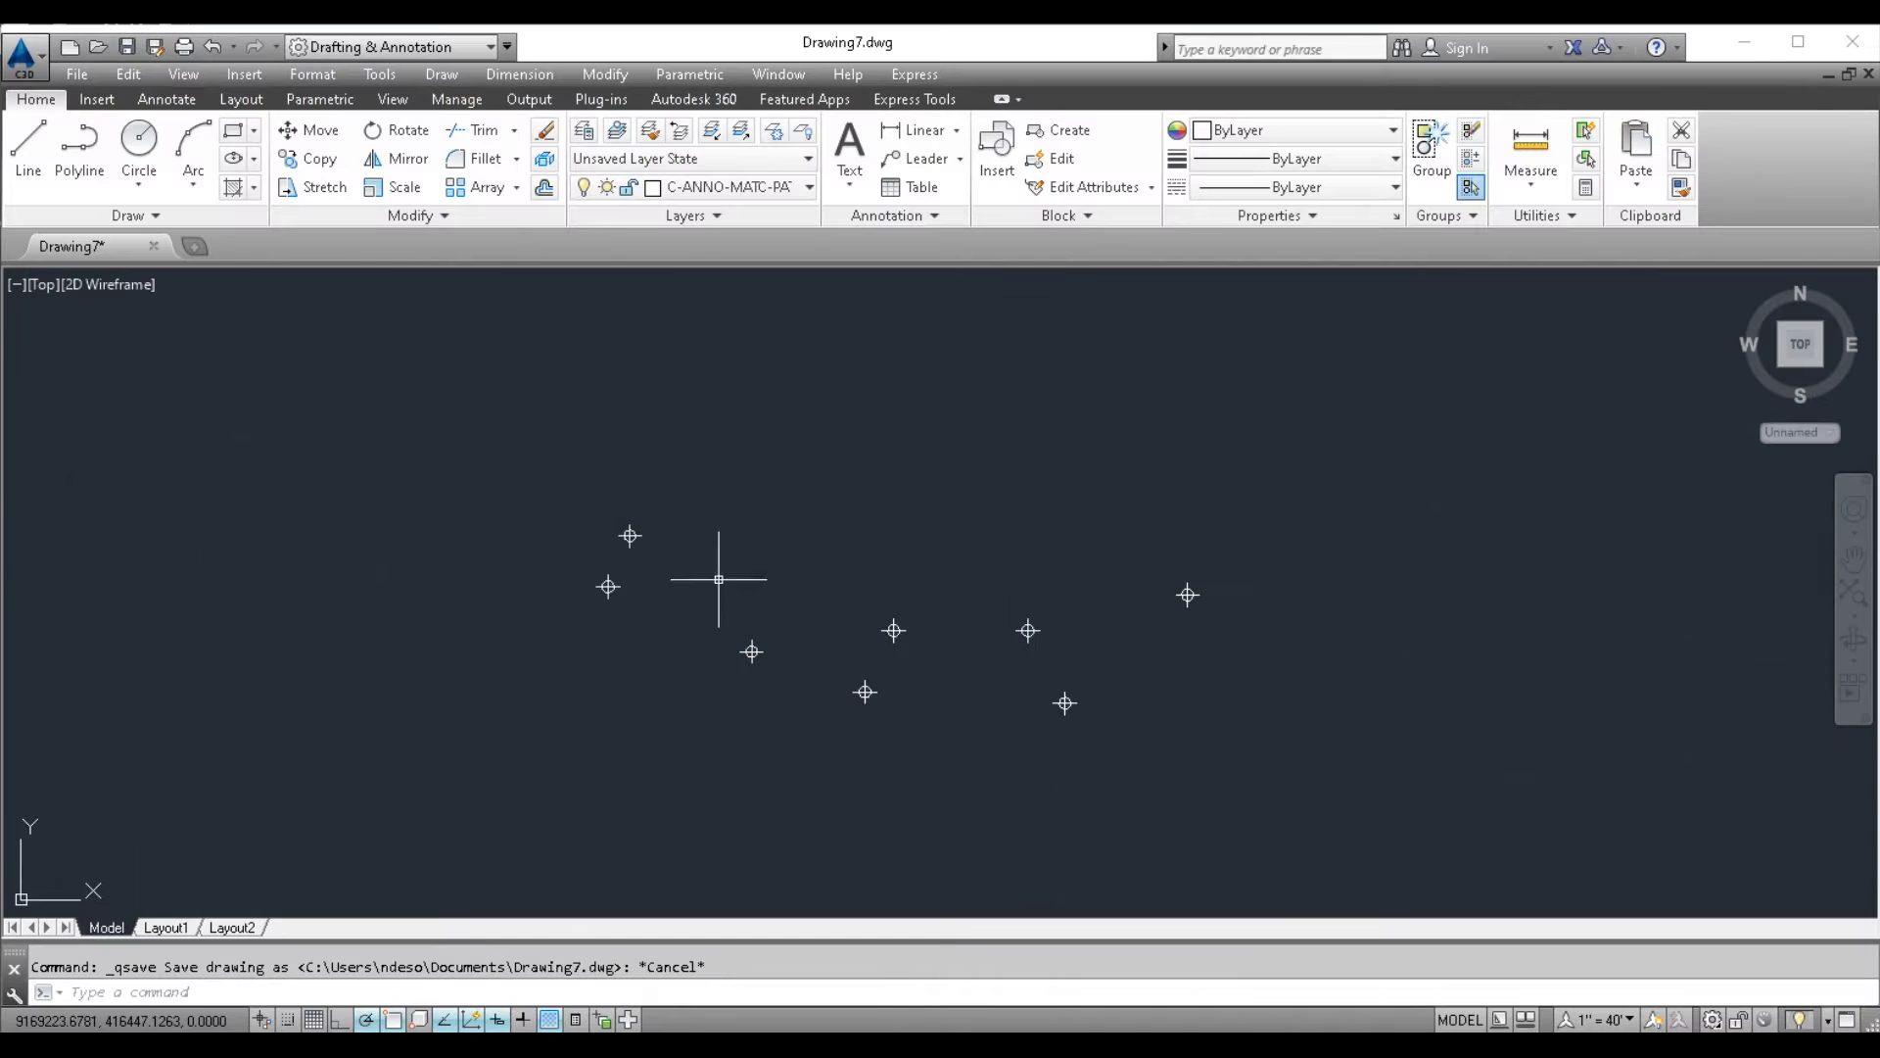
# - Test Save As and New Drawing, cancelling the command-line prompt and closing blank Drawing8
pyautogui.click(78, 75)
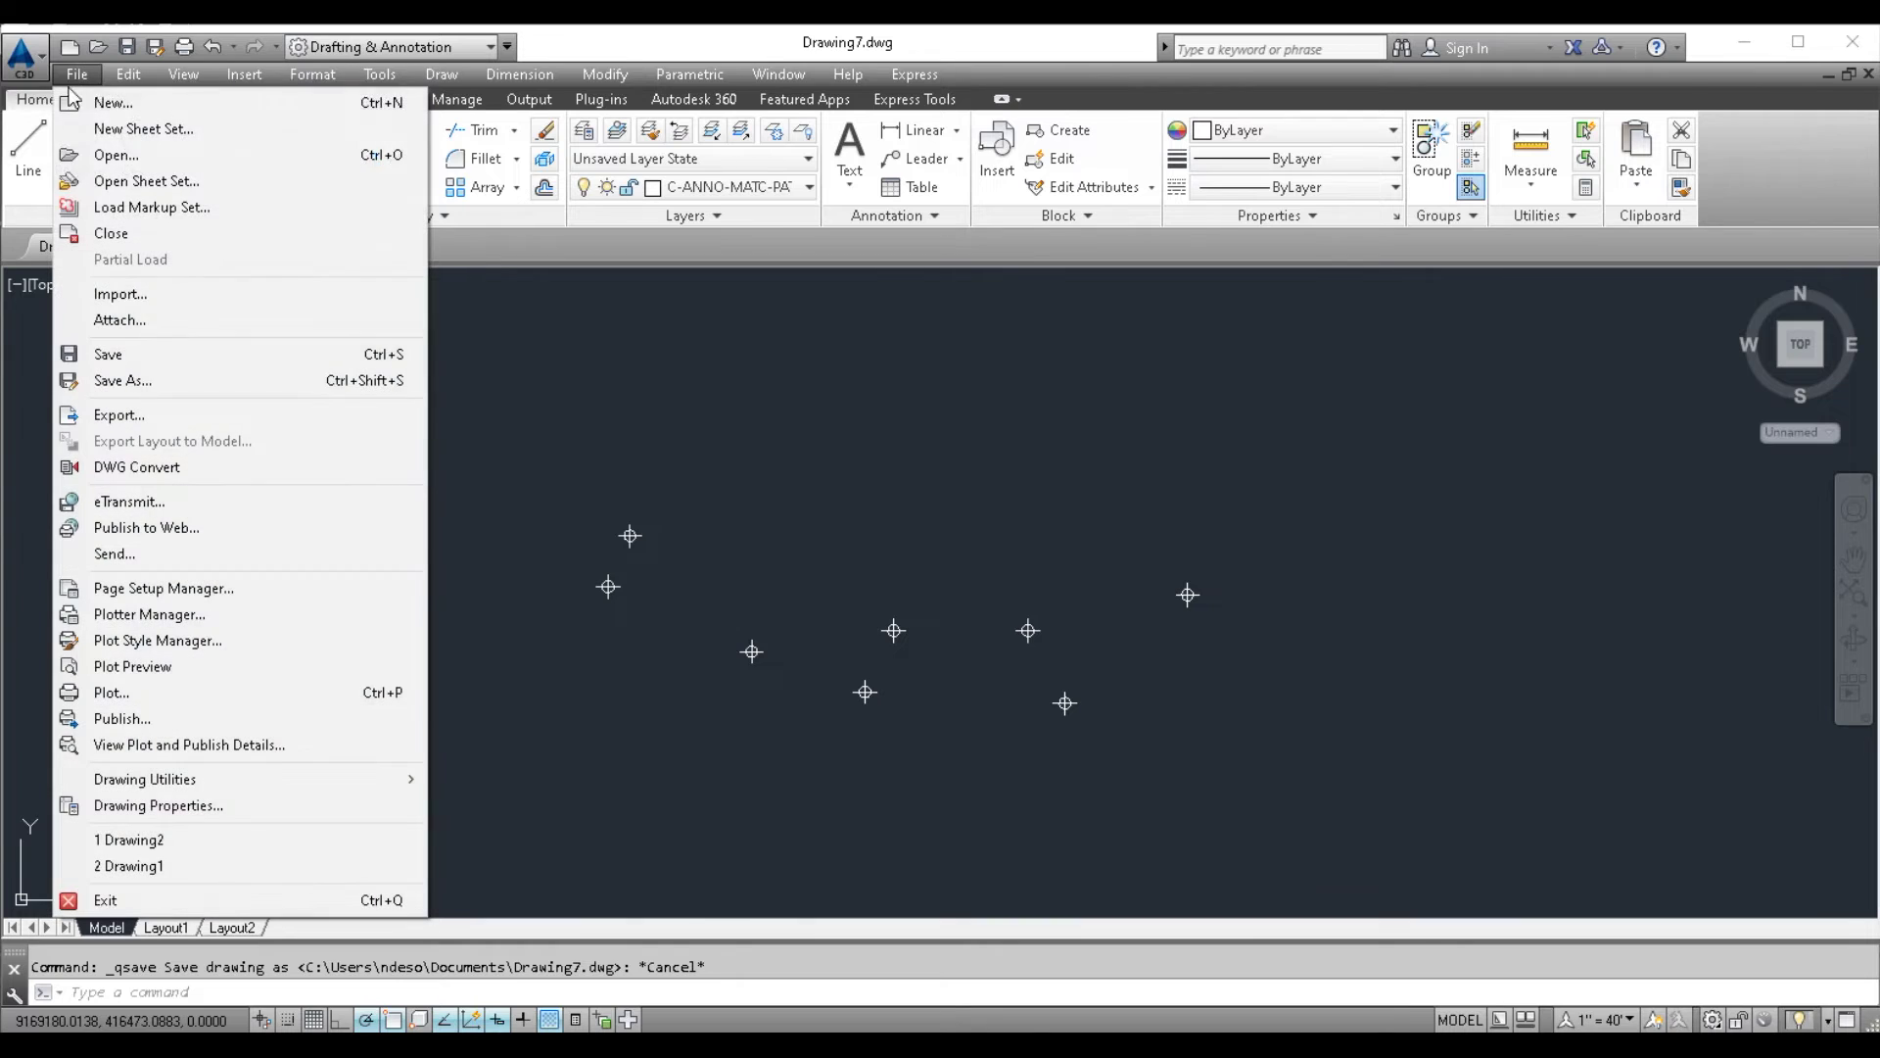
pyautogui.click(135, 381)
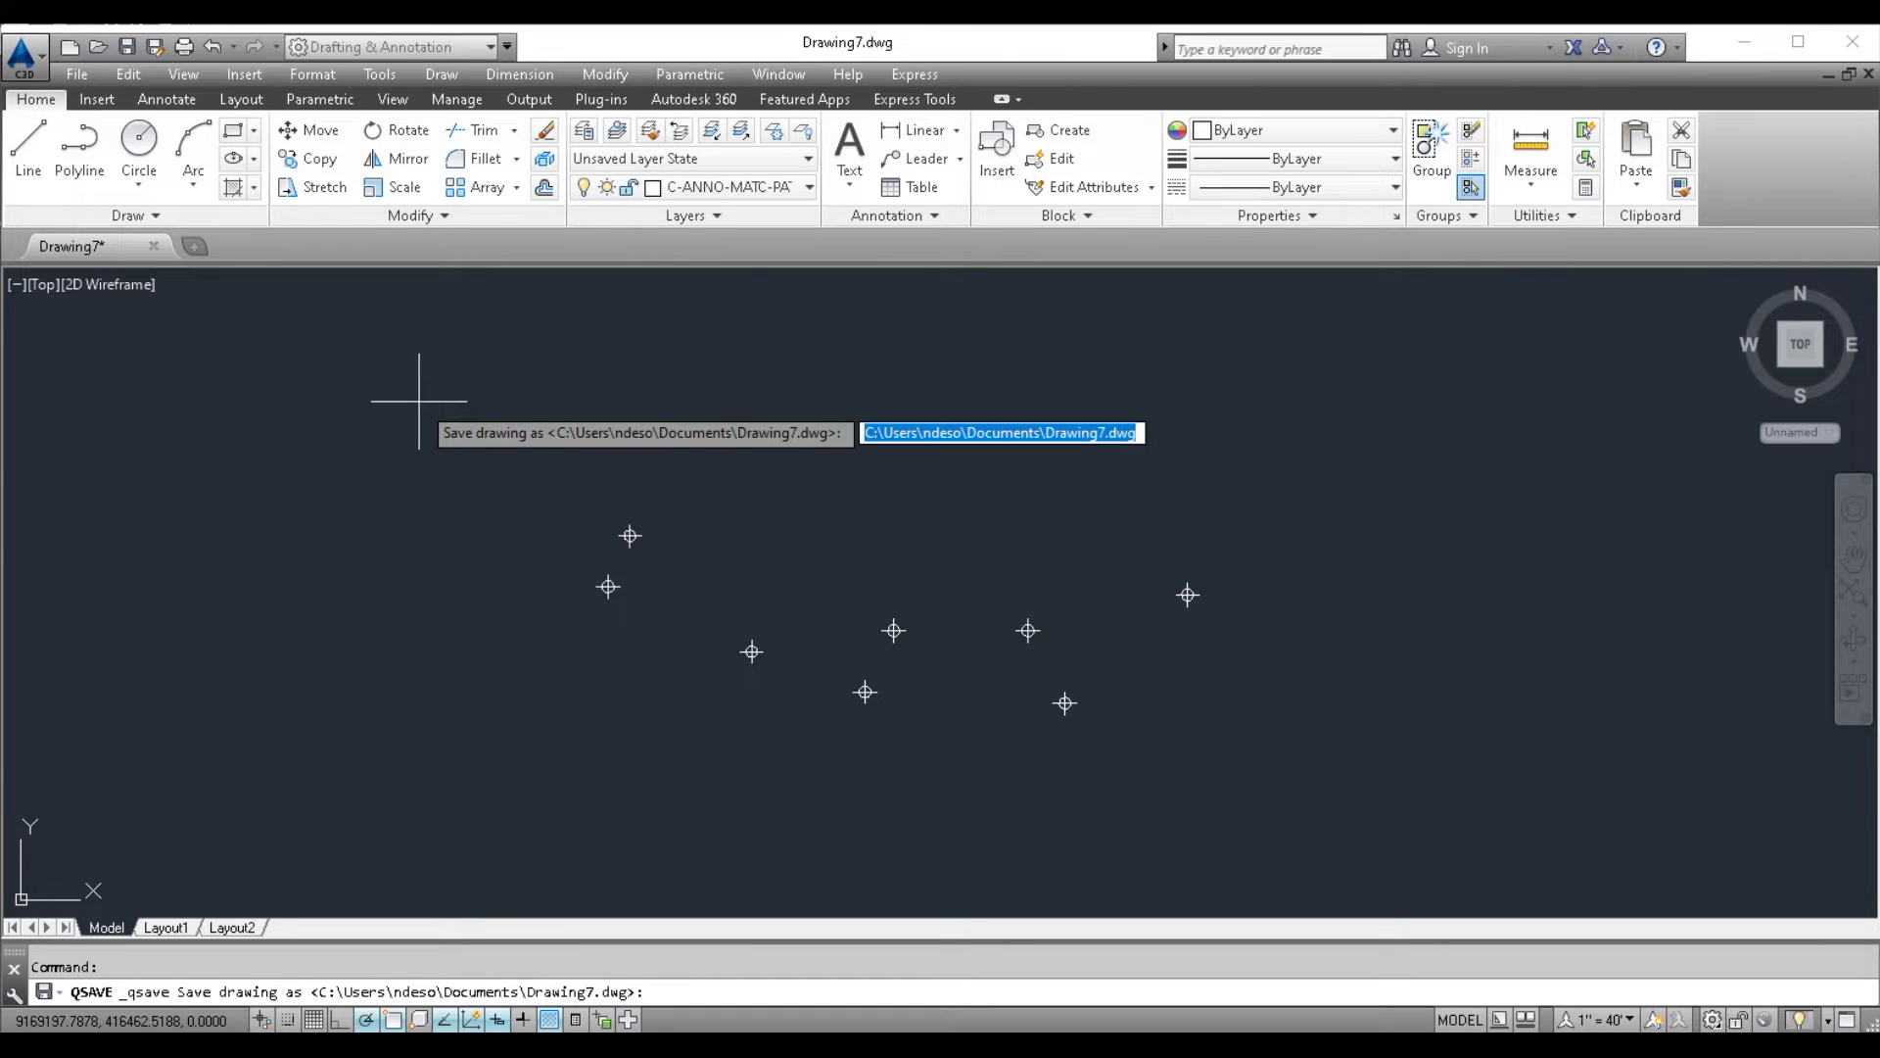
pyautogui.press('Escape')
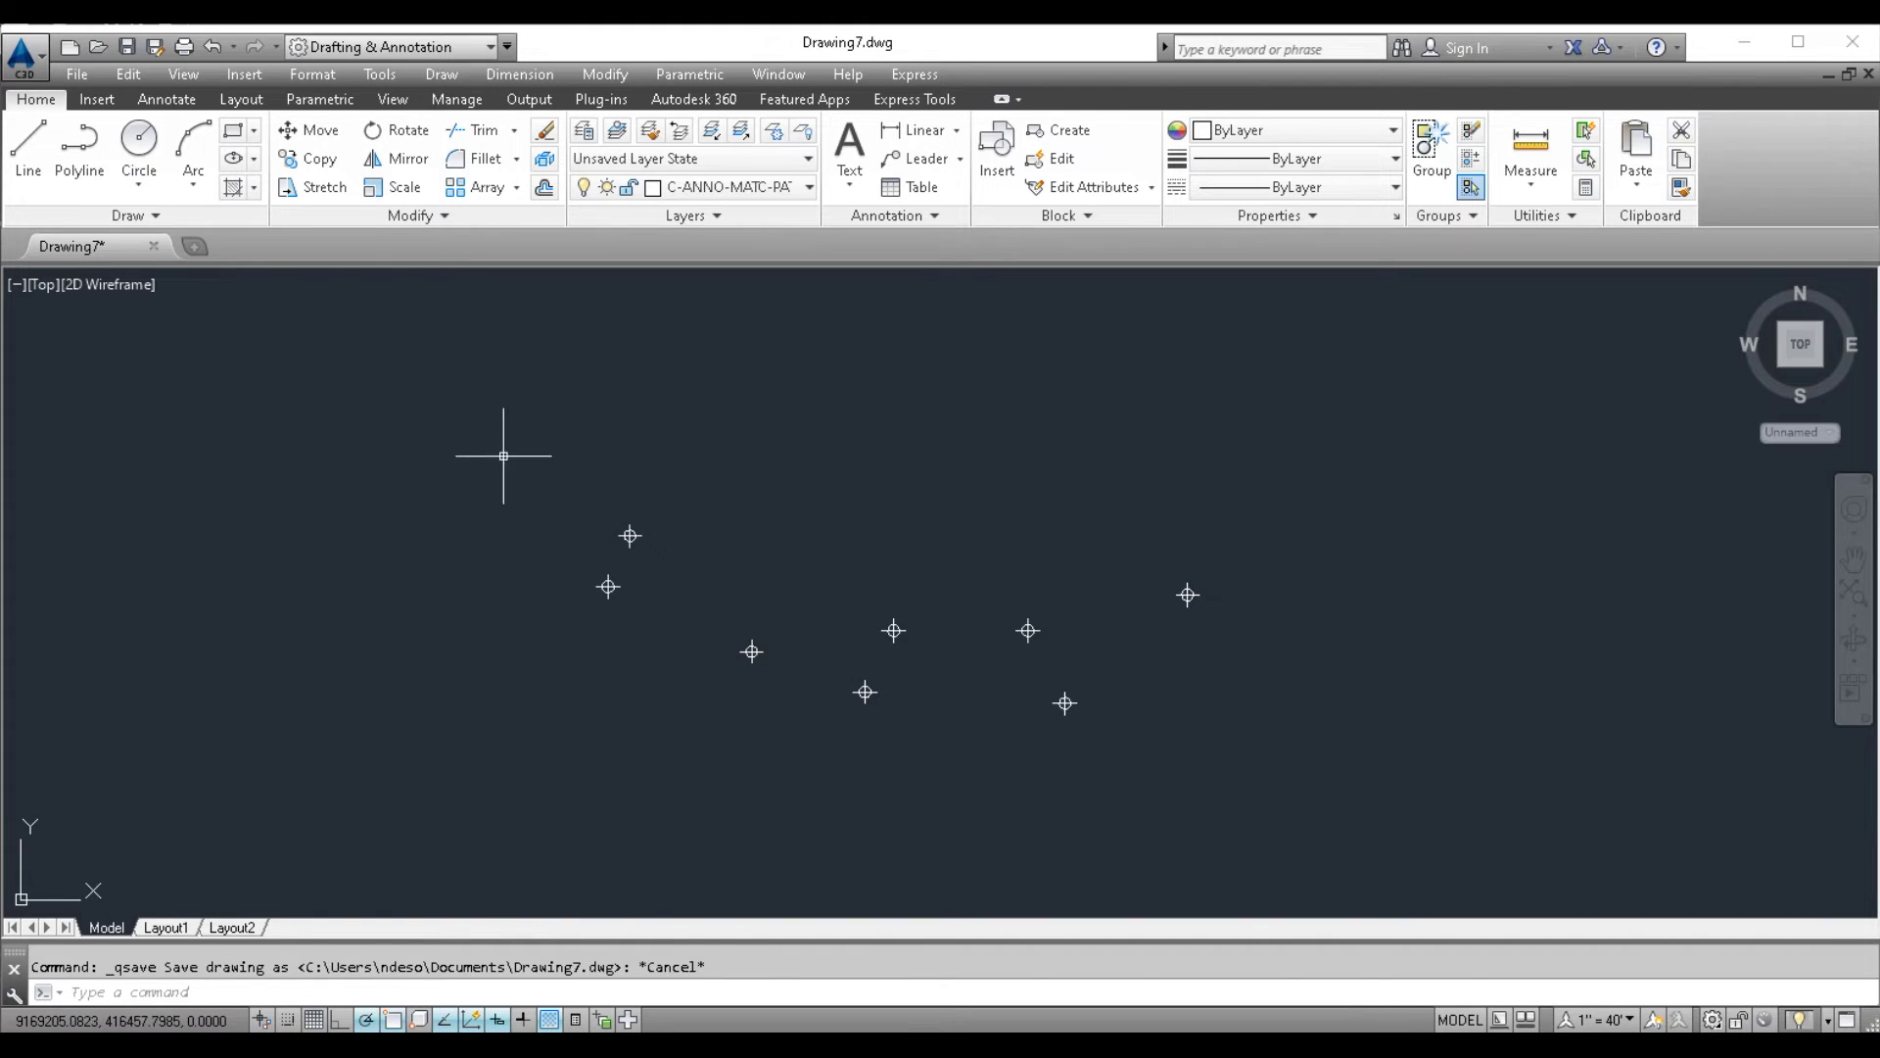
pyautogui.click(76, 71)
pyautogui.click(88, 101)
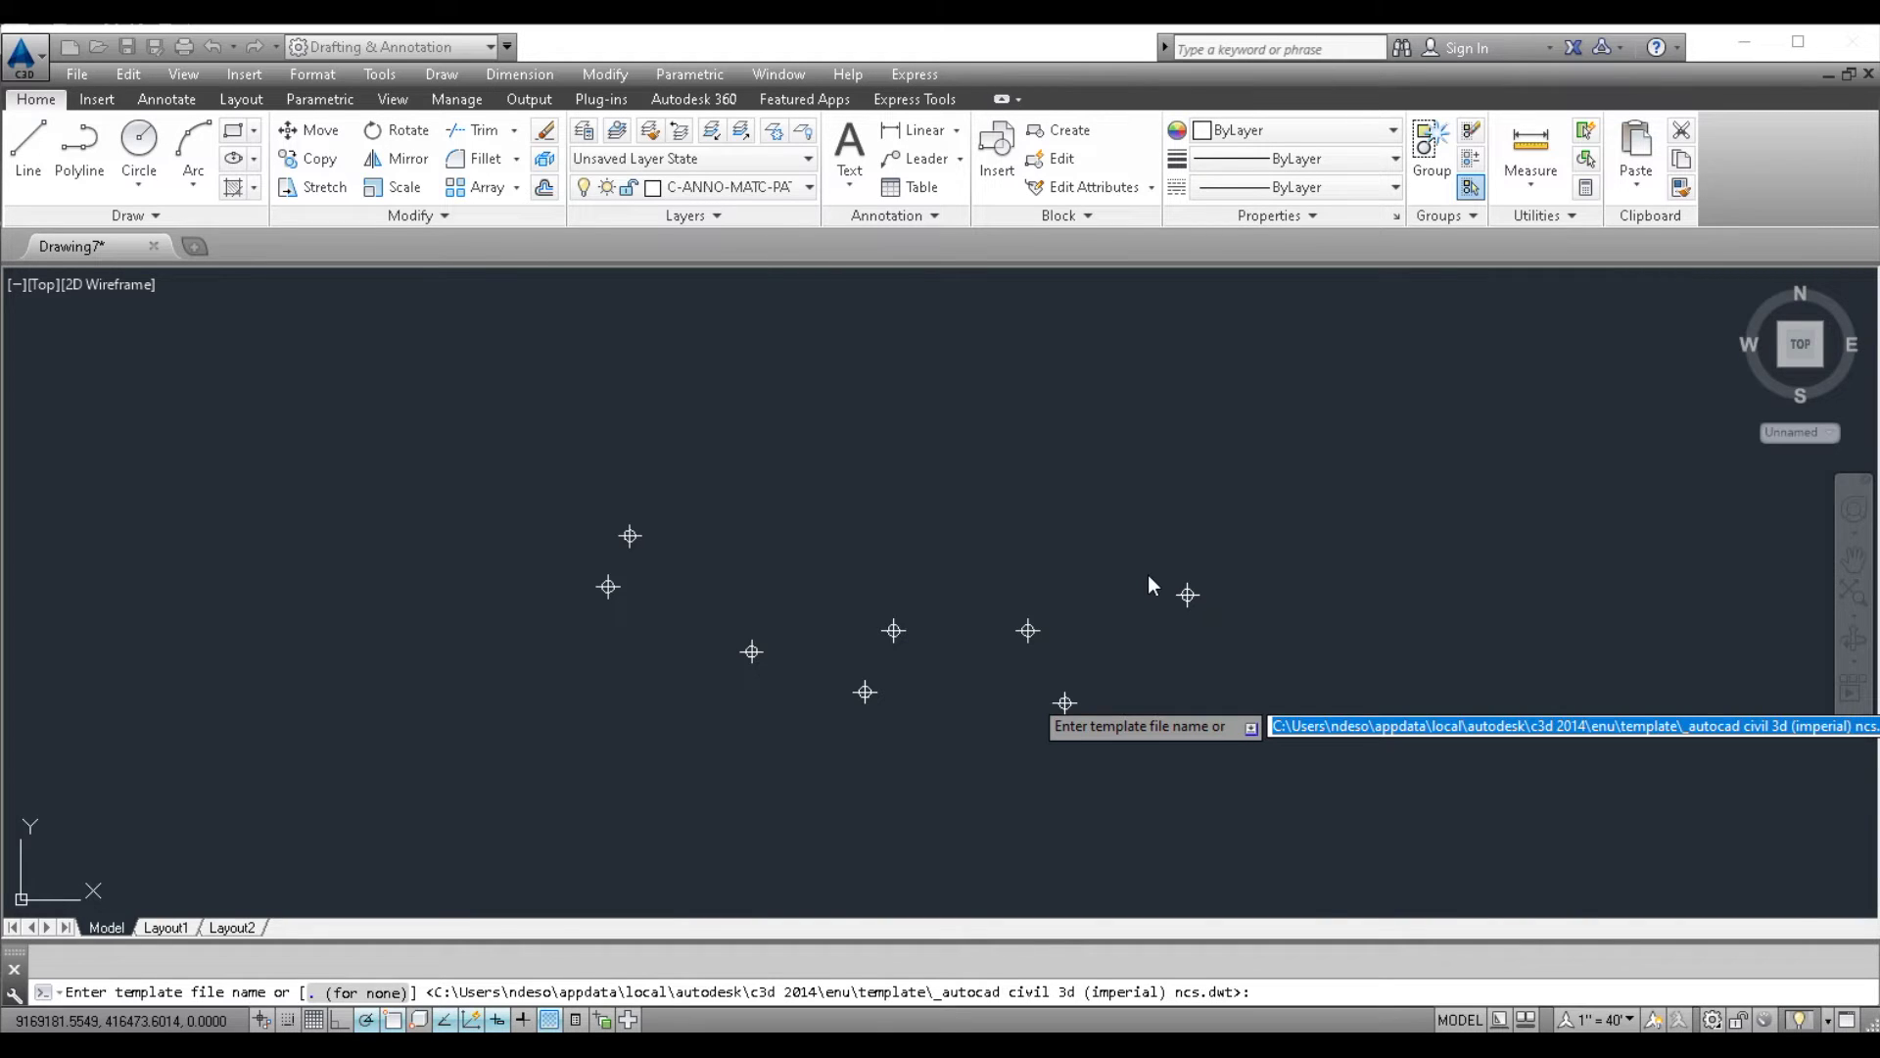
pyautogui.press('Return')
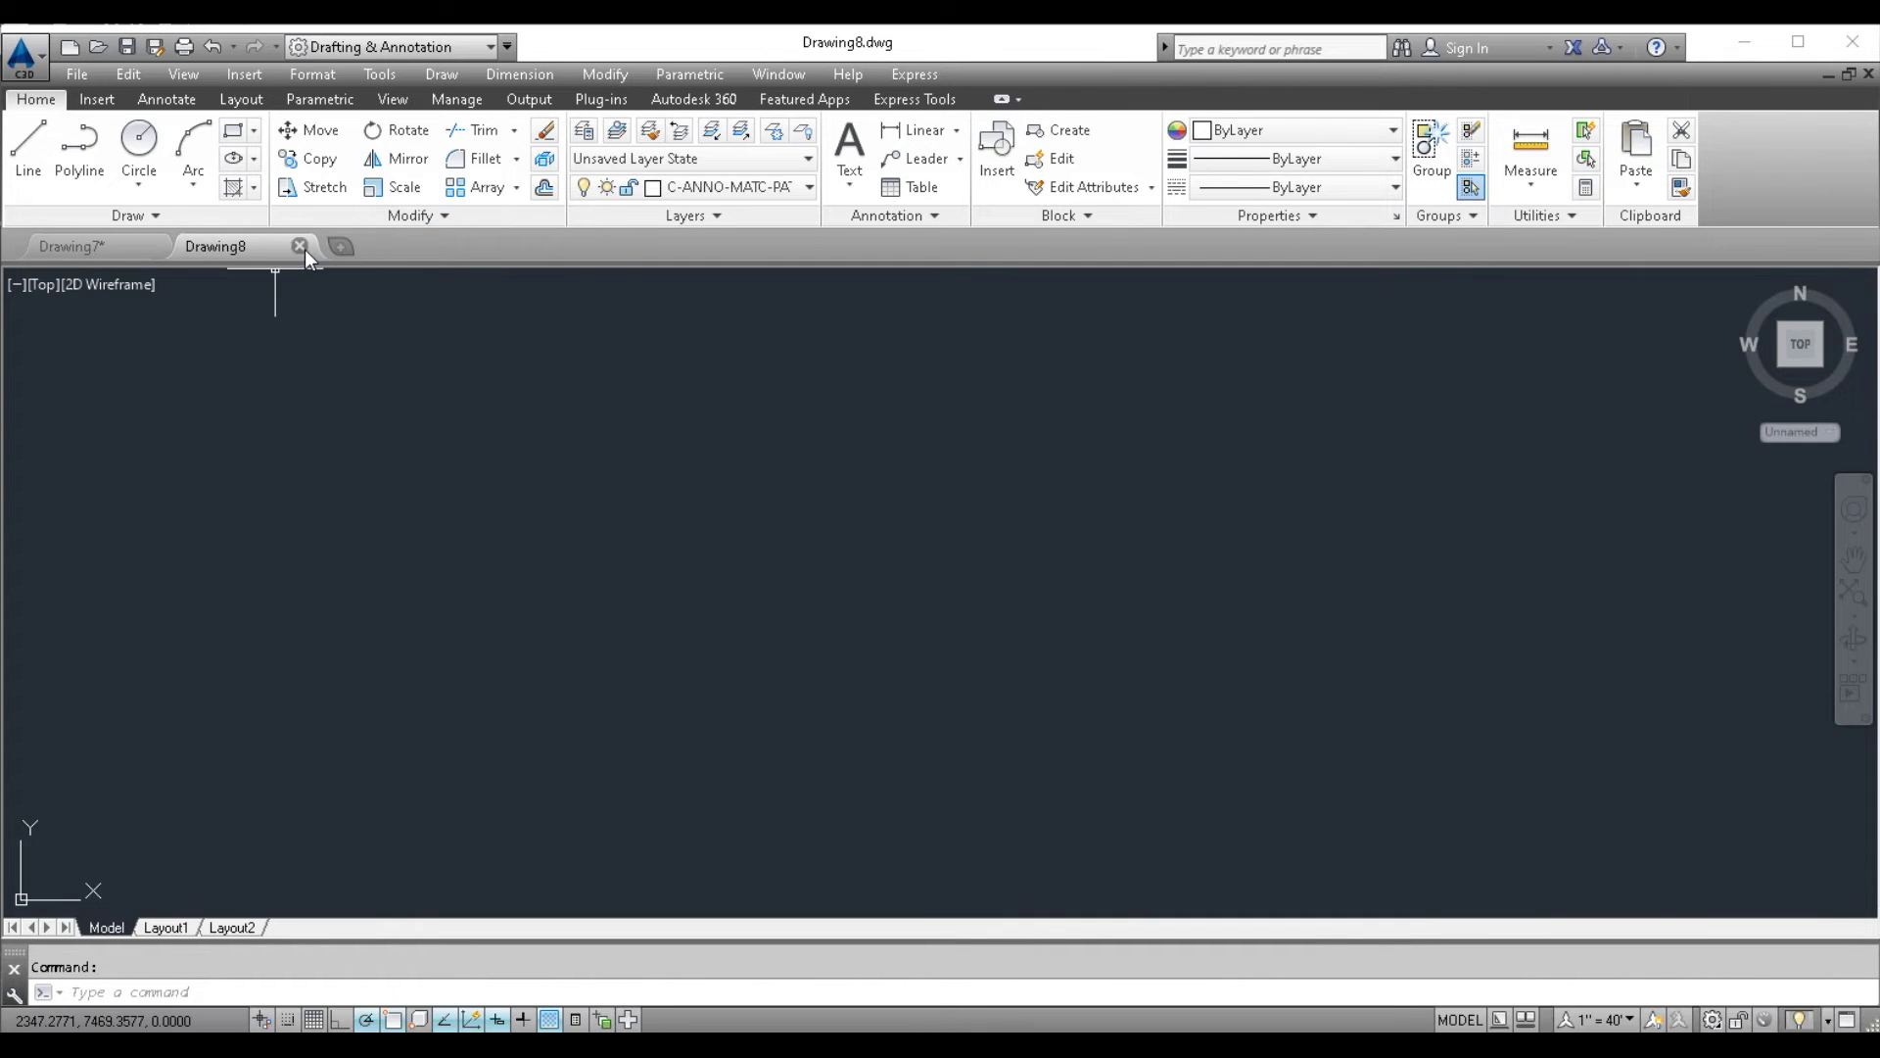
pyautogui.click(302, 248)
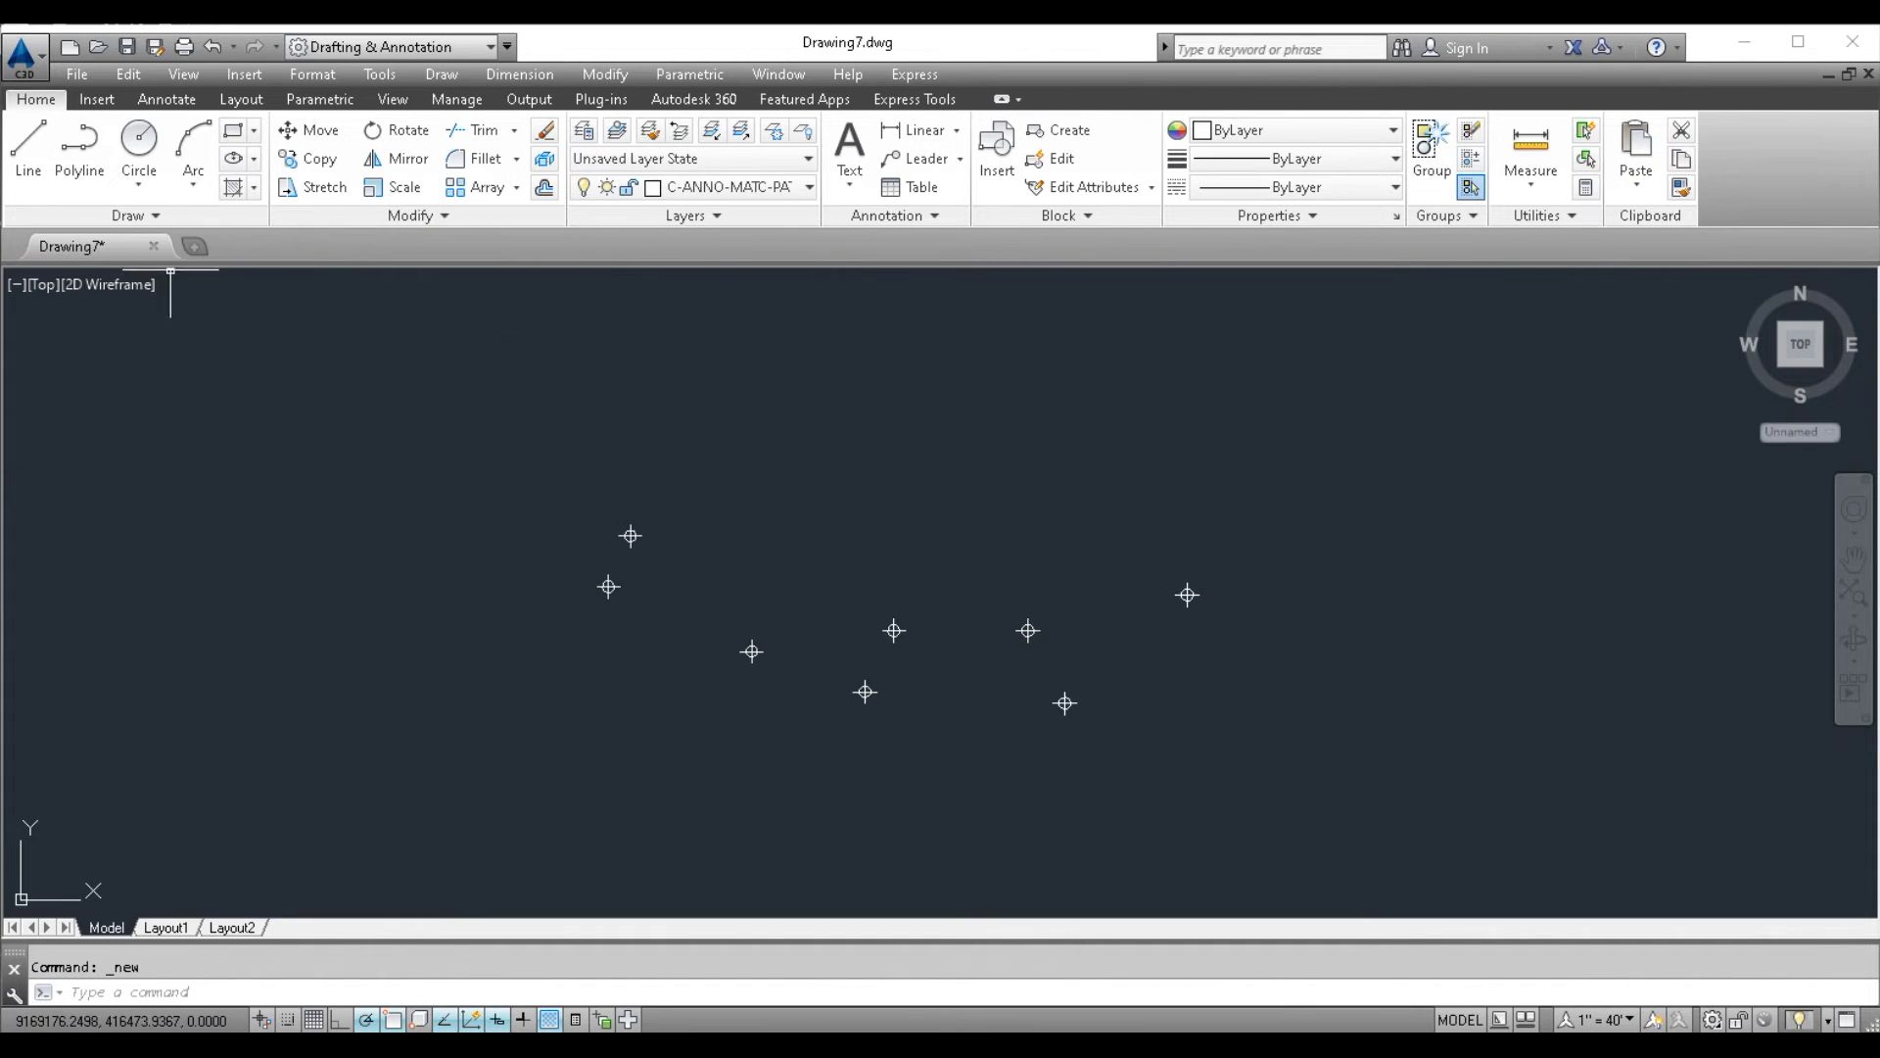
pyautogui.scroll(-2, 576, 690)
pyautogui.scroll(2, 600, 667)
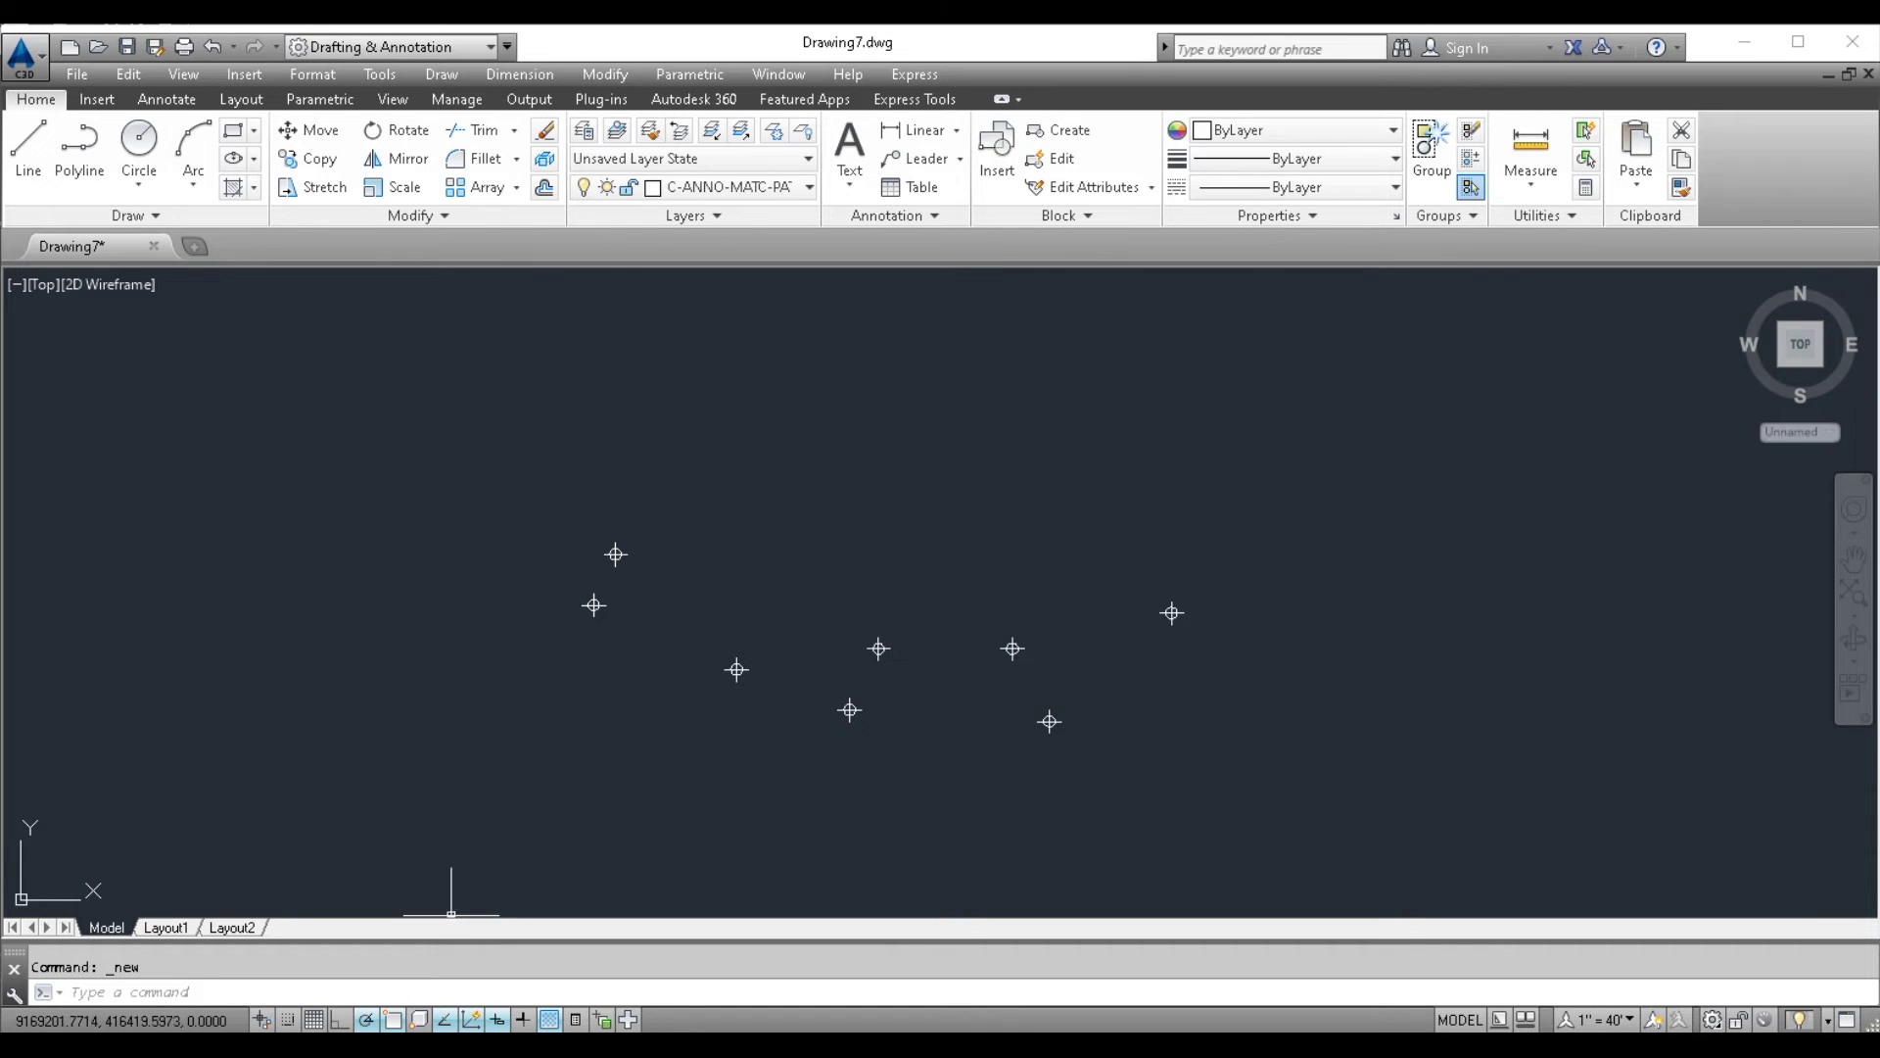
# - Enter FILEDIA with value 1 at the command line, then test that saving opens the Save Drawing As dialog
pyautogui.click(447, 997)
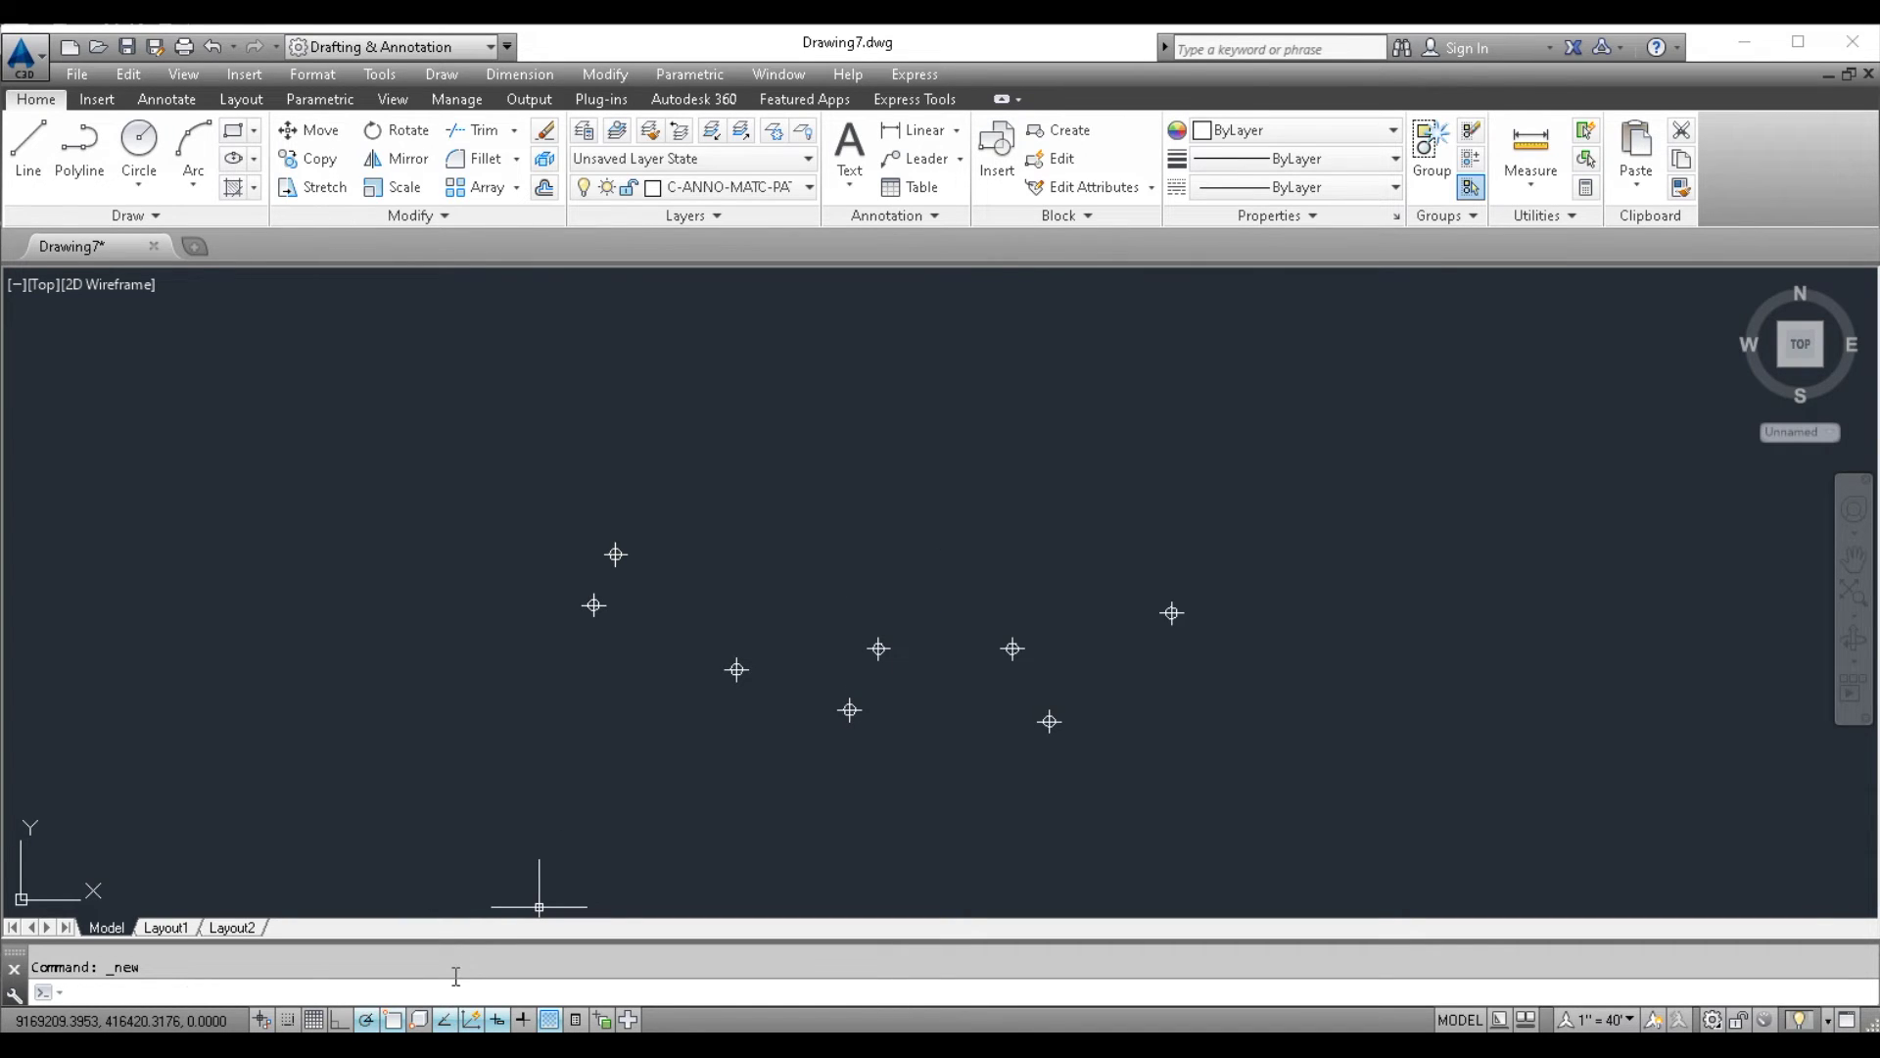
pyautogui.write('filedia')
pyautogui.press('Return')
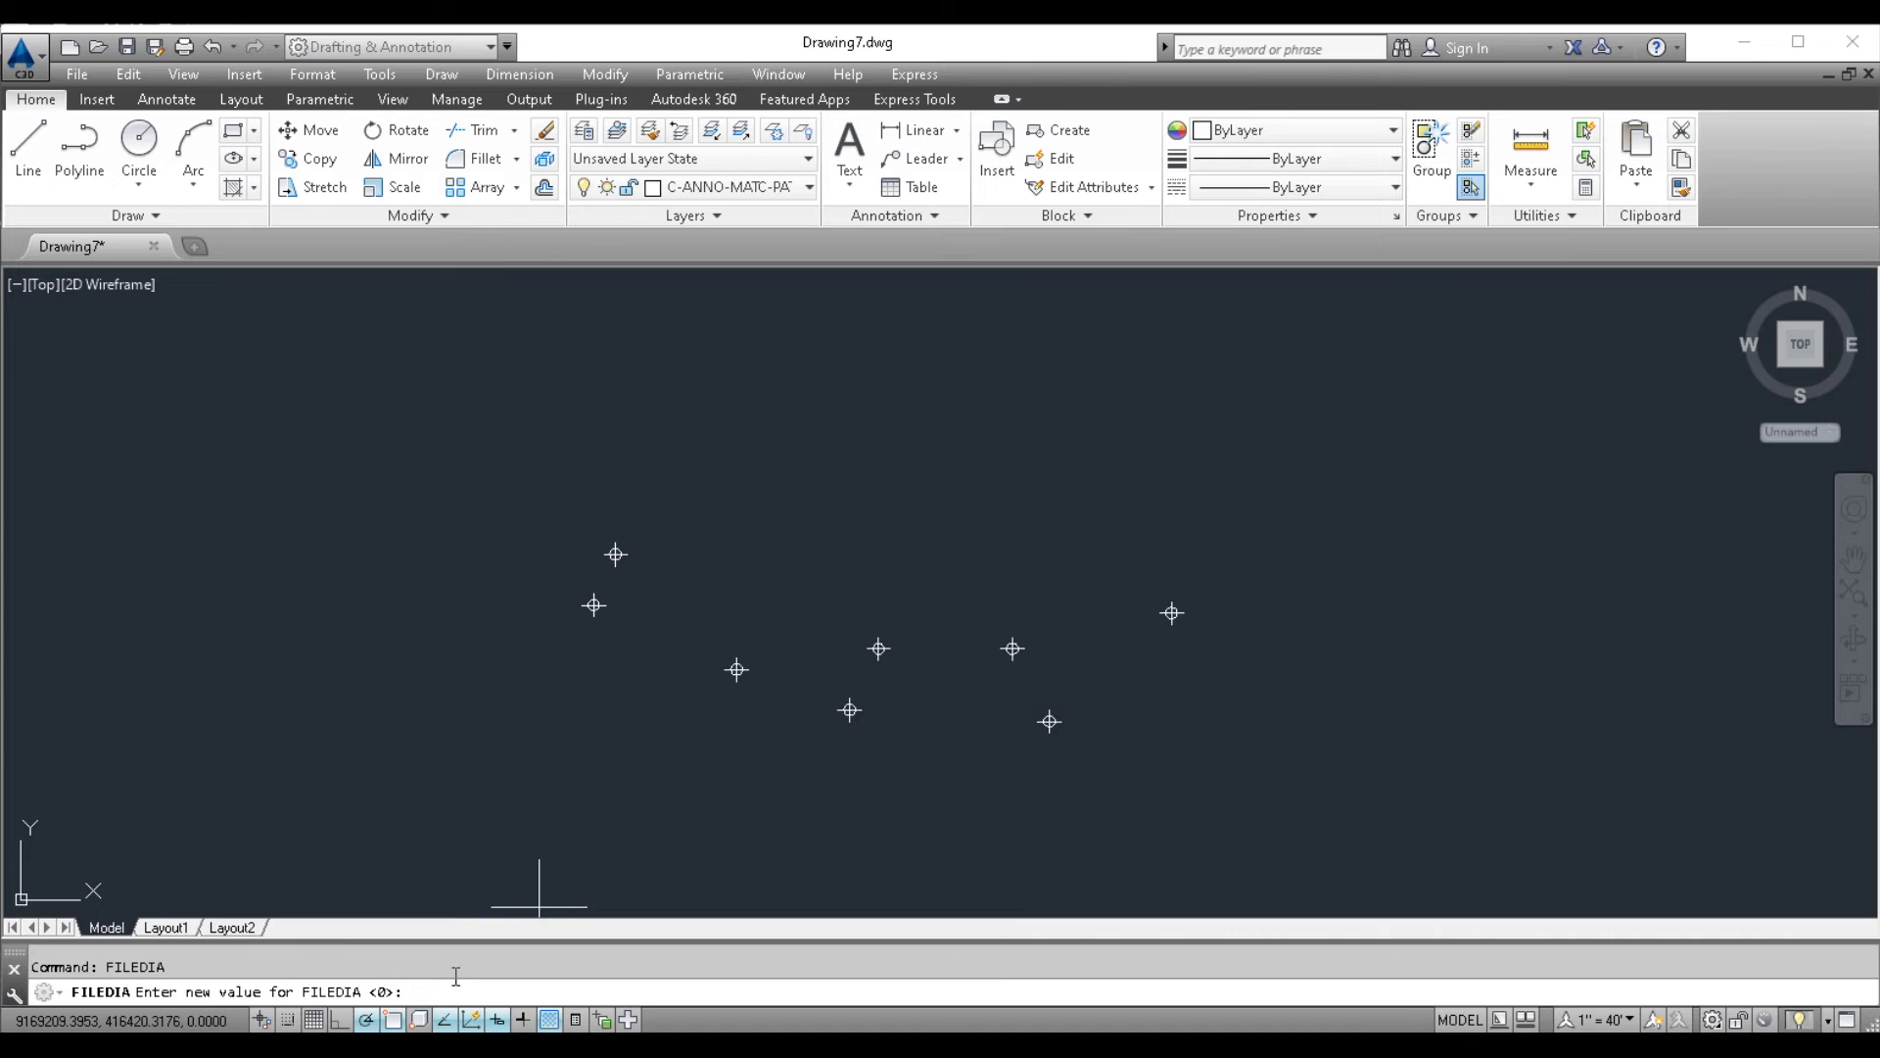
pyautogui.write('1')
pyautogui.press('Return')
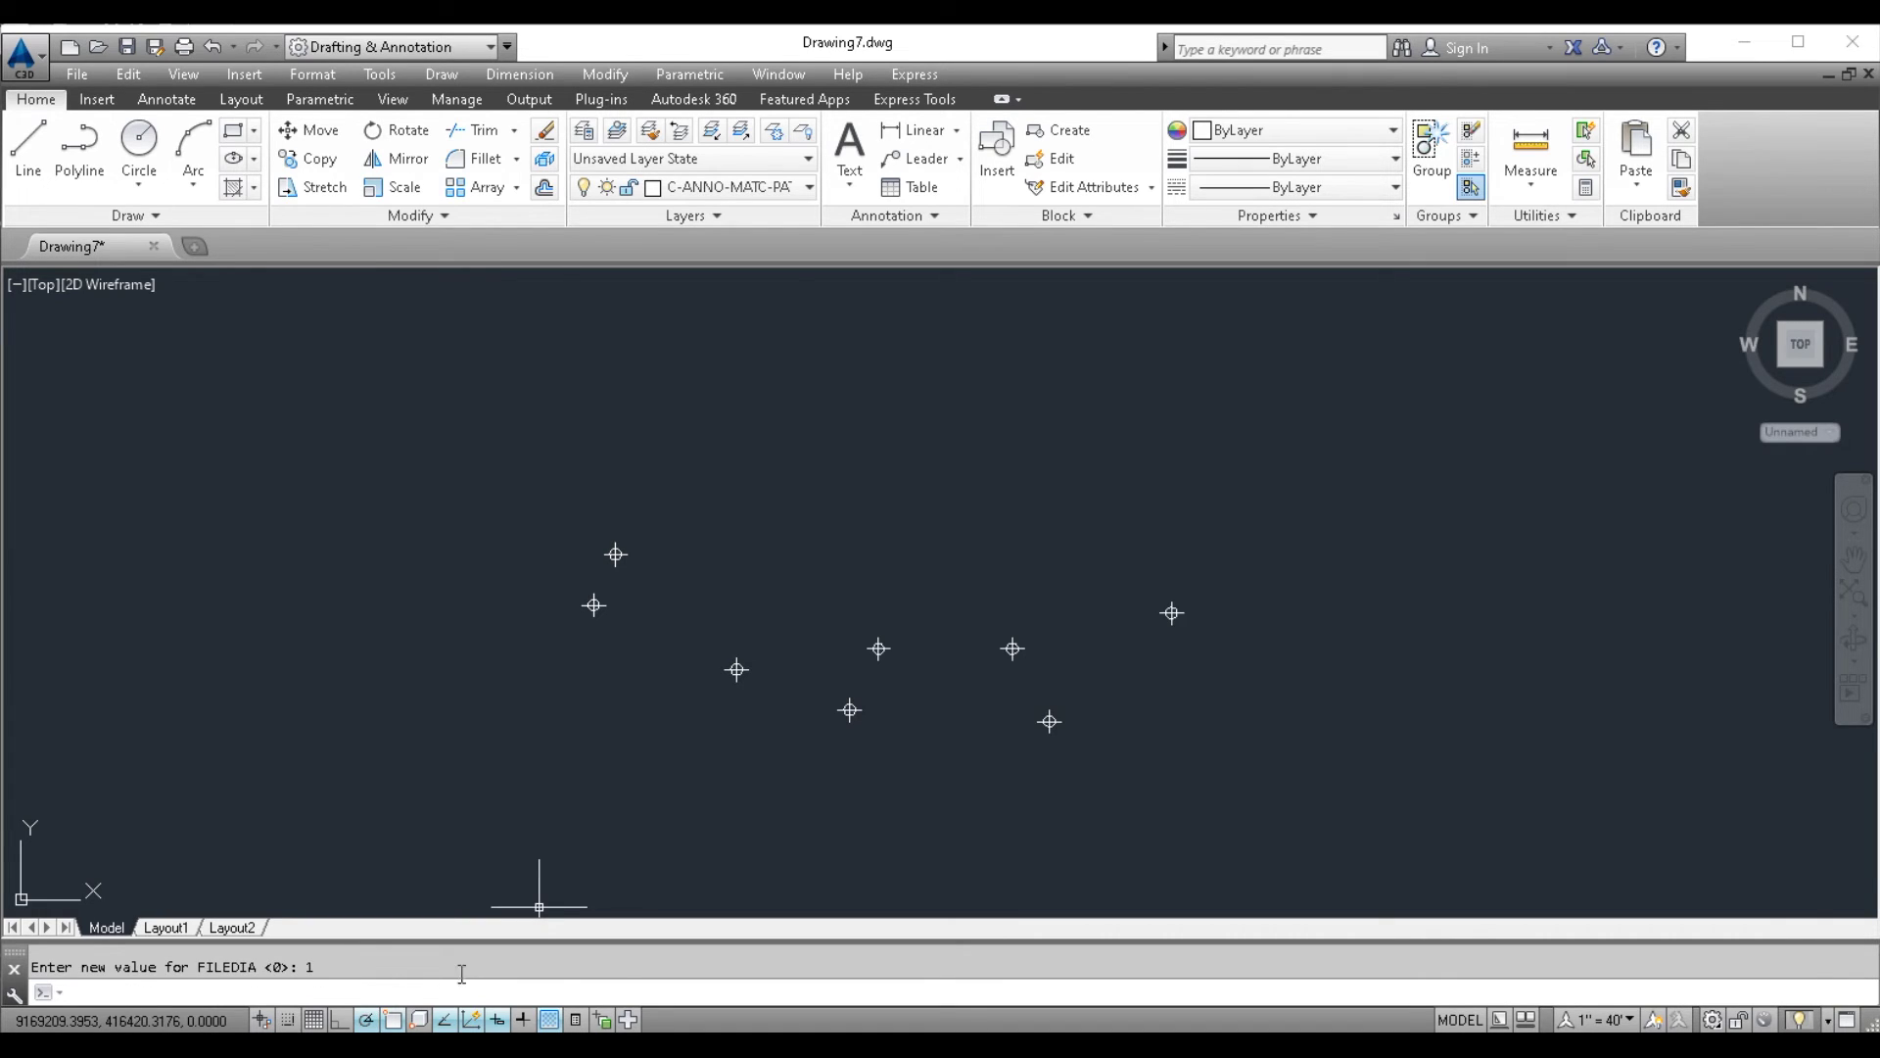
pyautogui.scroll(-2, 387, 755)
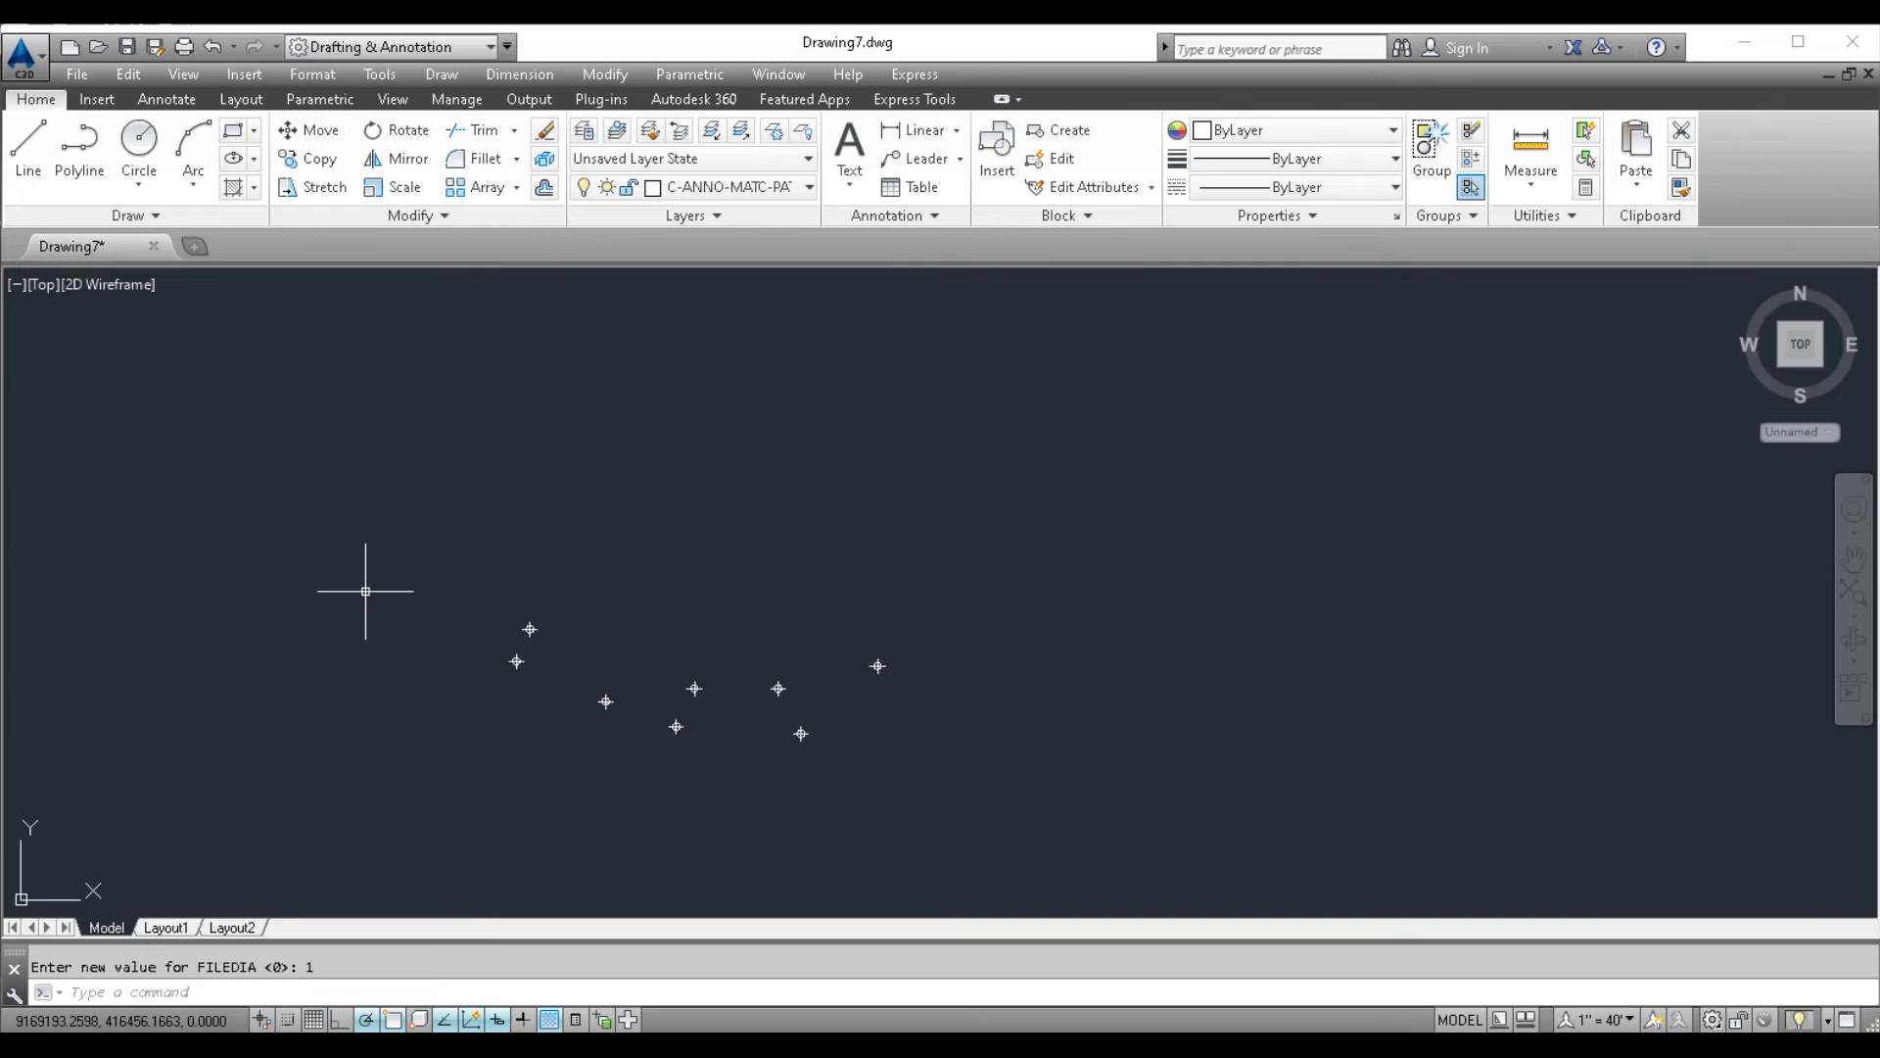
pyautogui.hotkey('ctrl', 's')
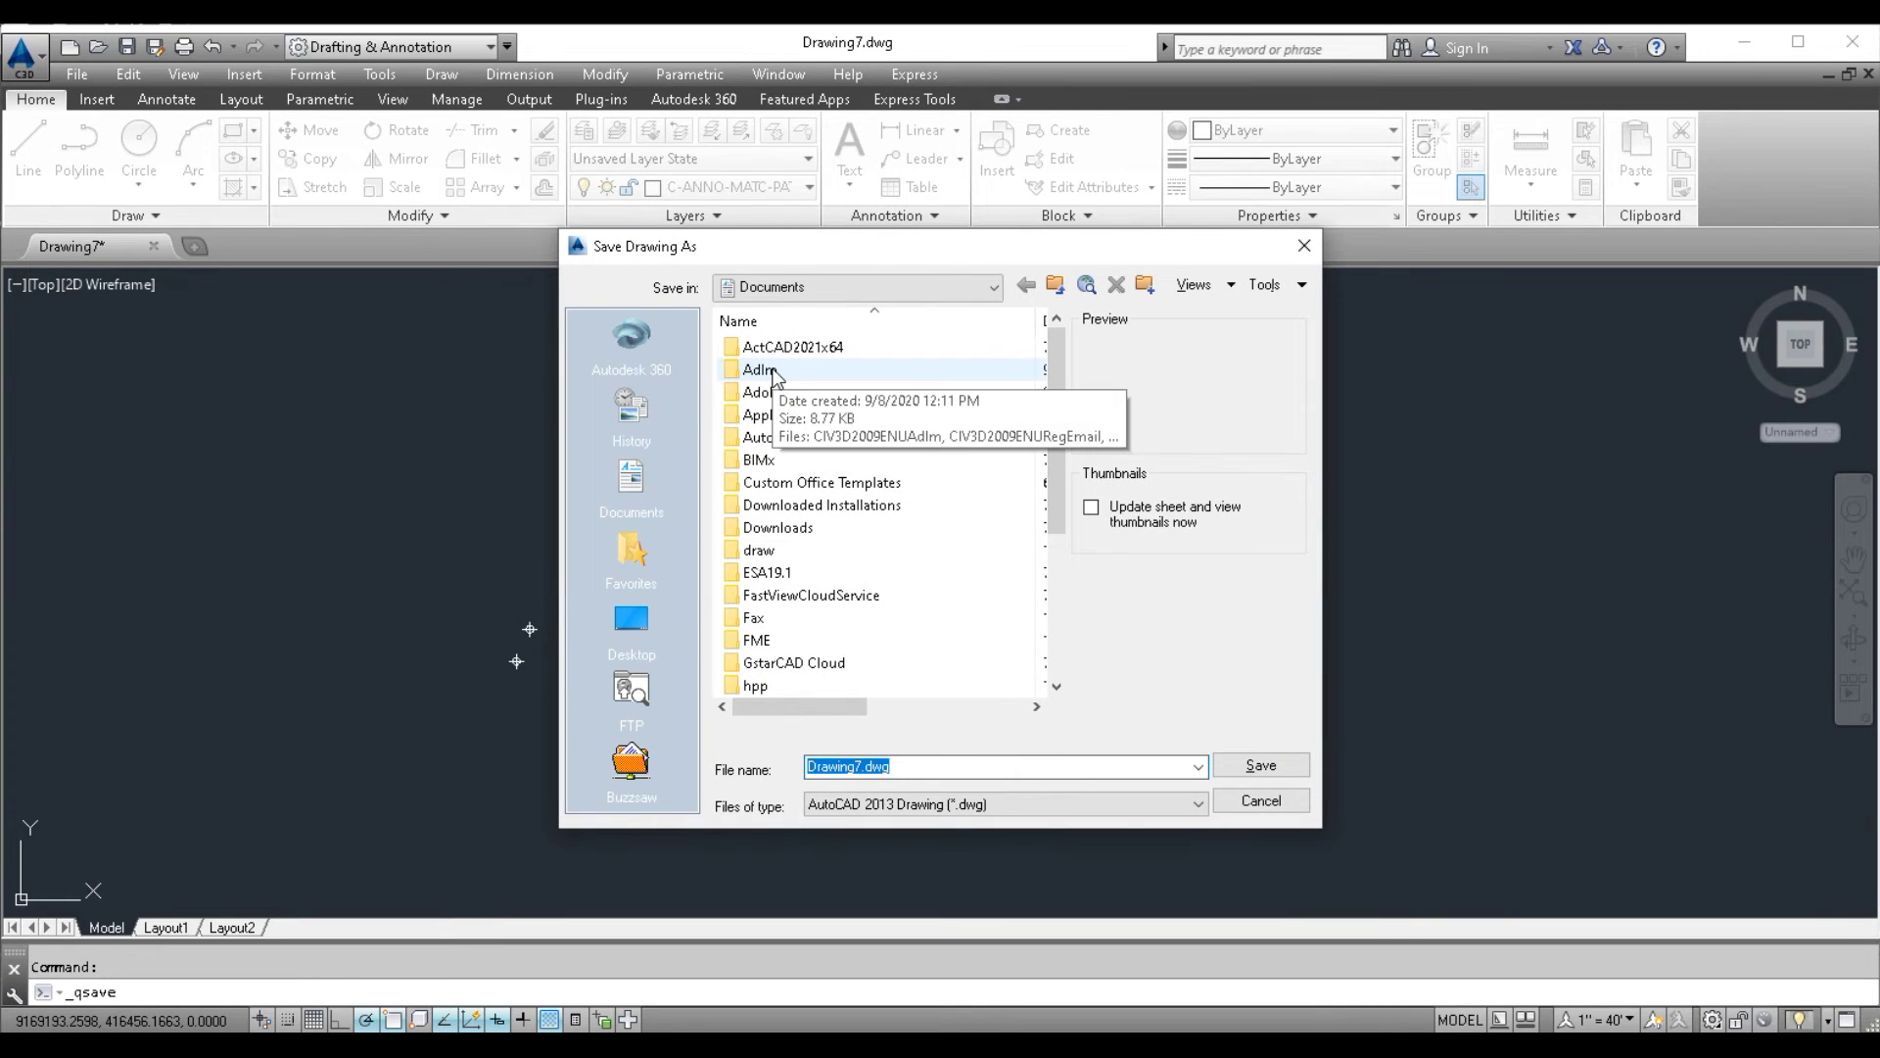
pyautogui.click(1260, 801)
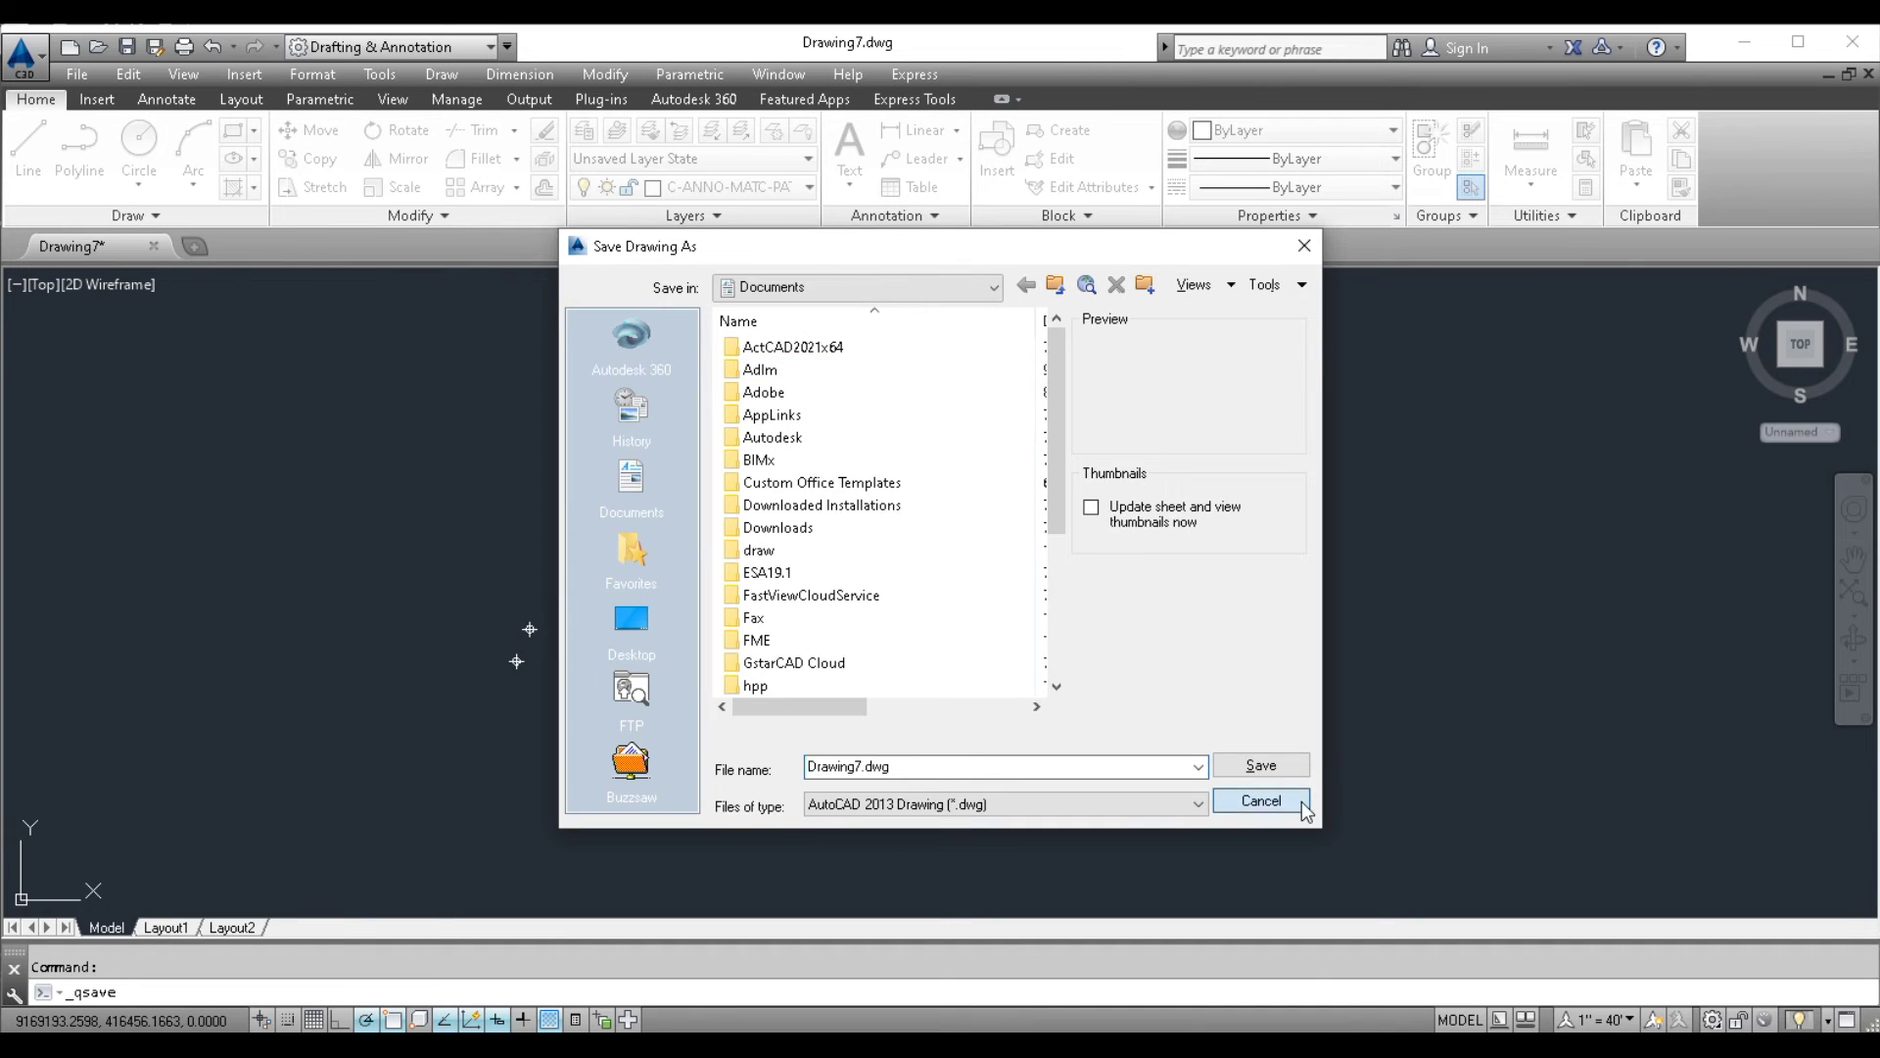
pyautogui.click(70, 75)
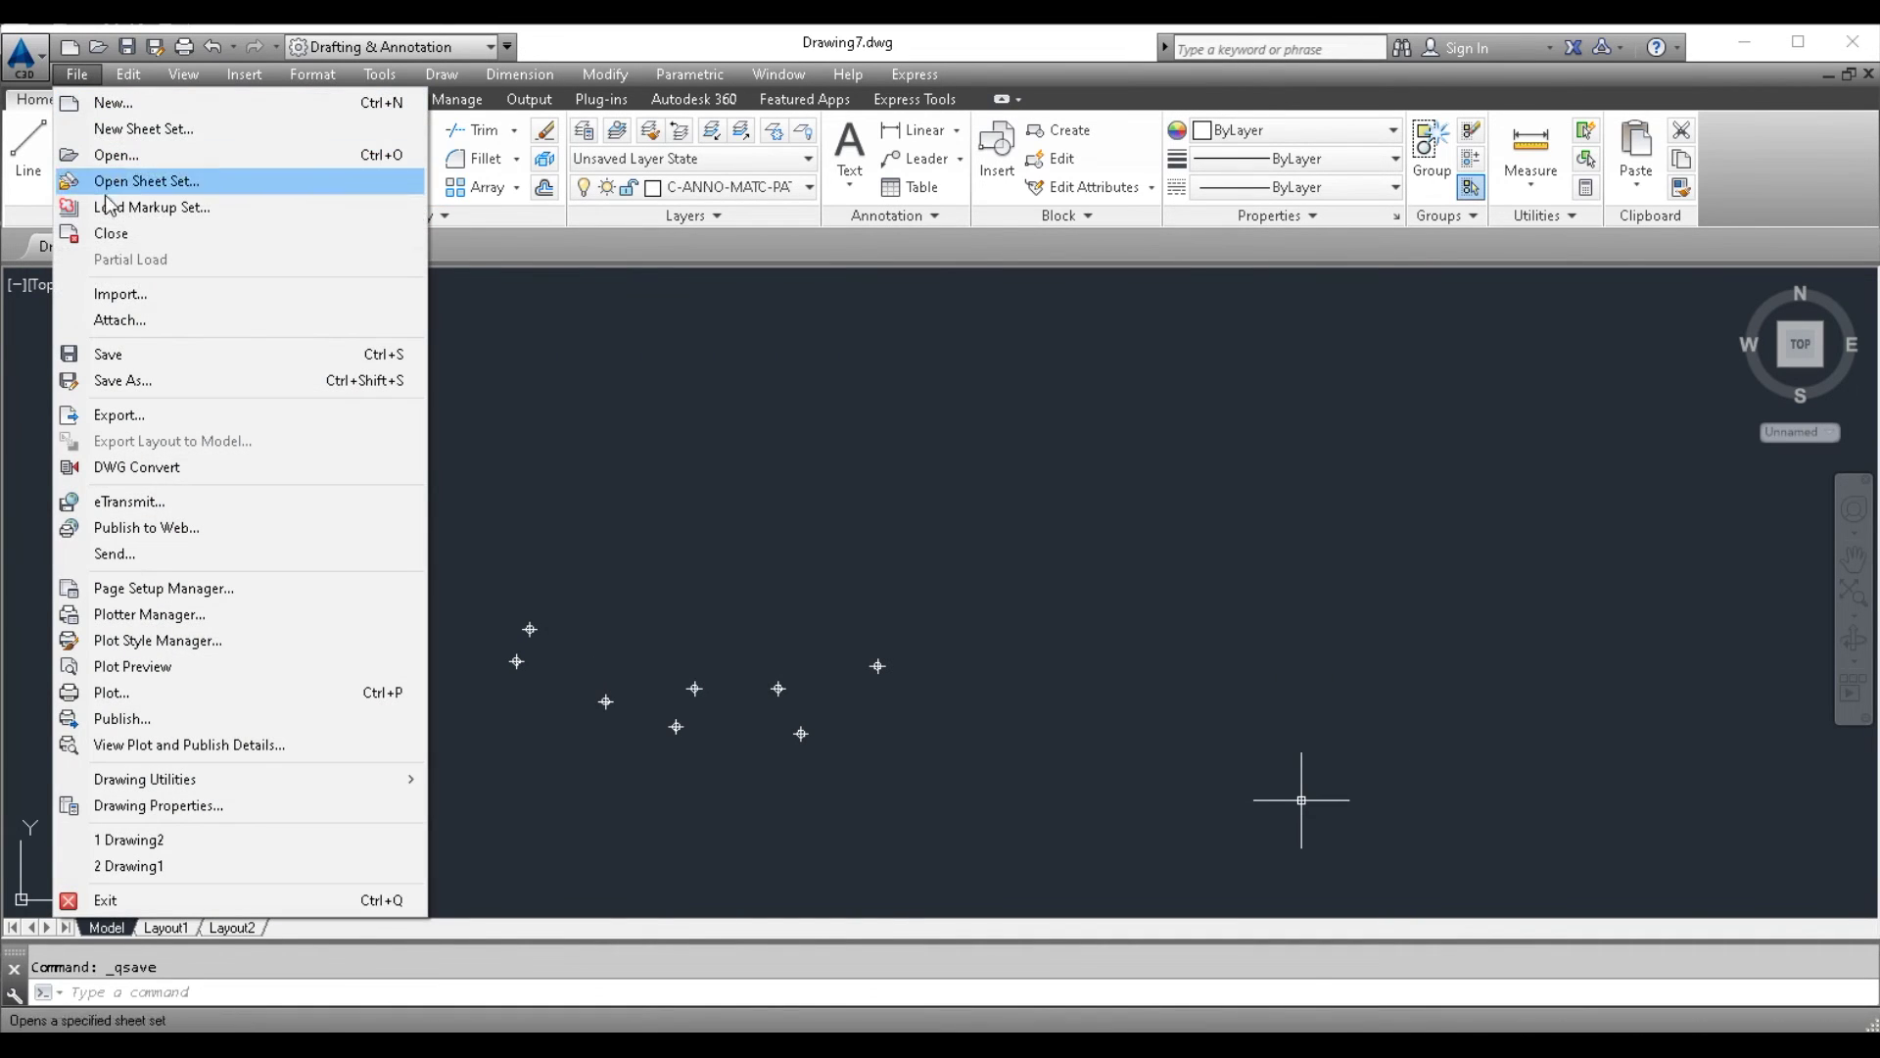
pyautogui.click(143, 352)
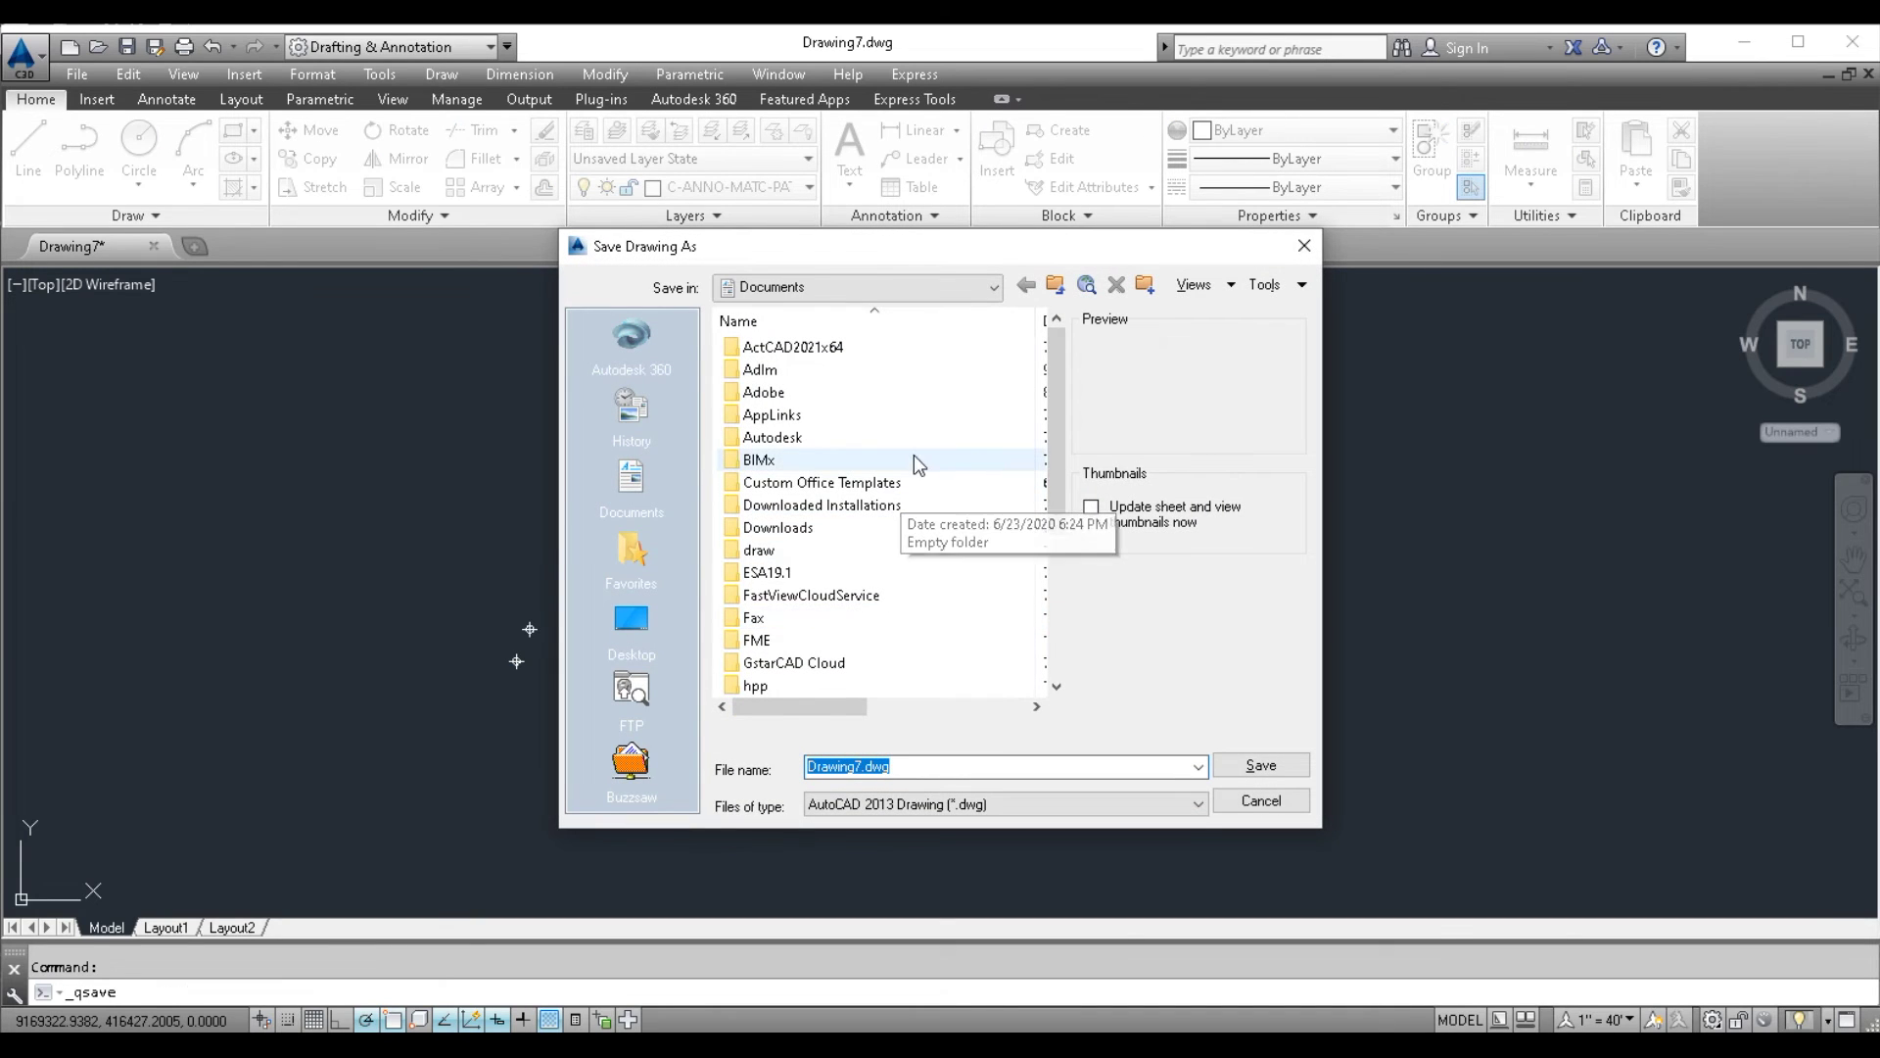
pyautogui.scroll(-2, 914, 498)
pyautogui.scroll(-2, 913, 500)
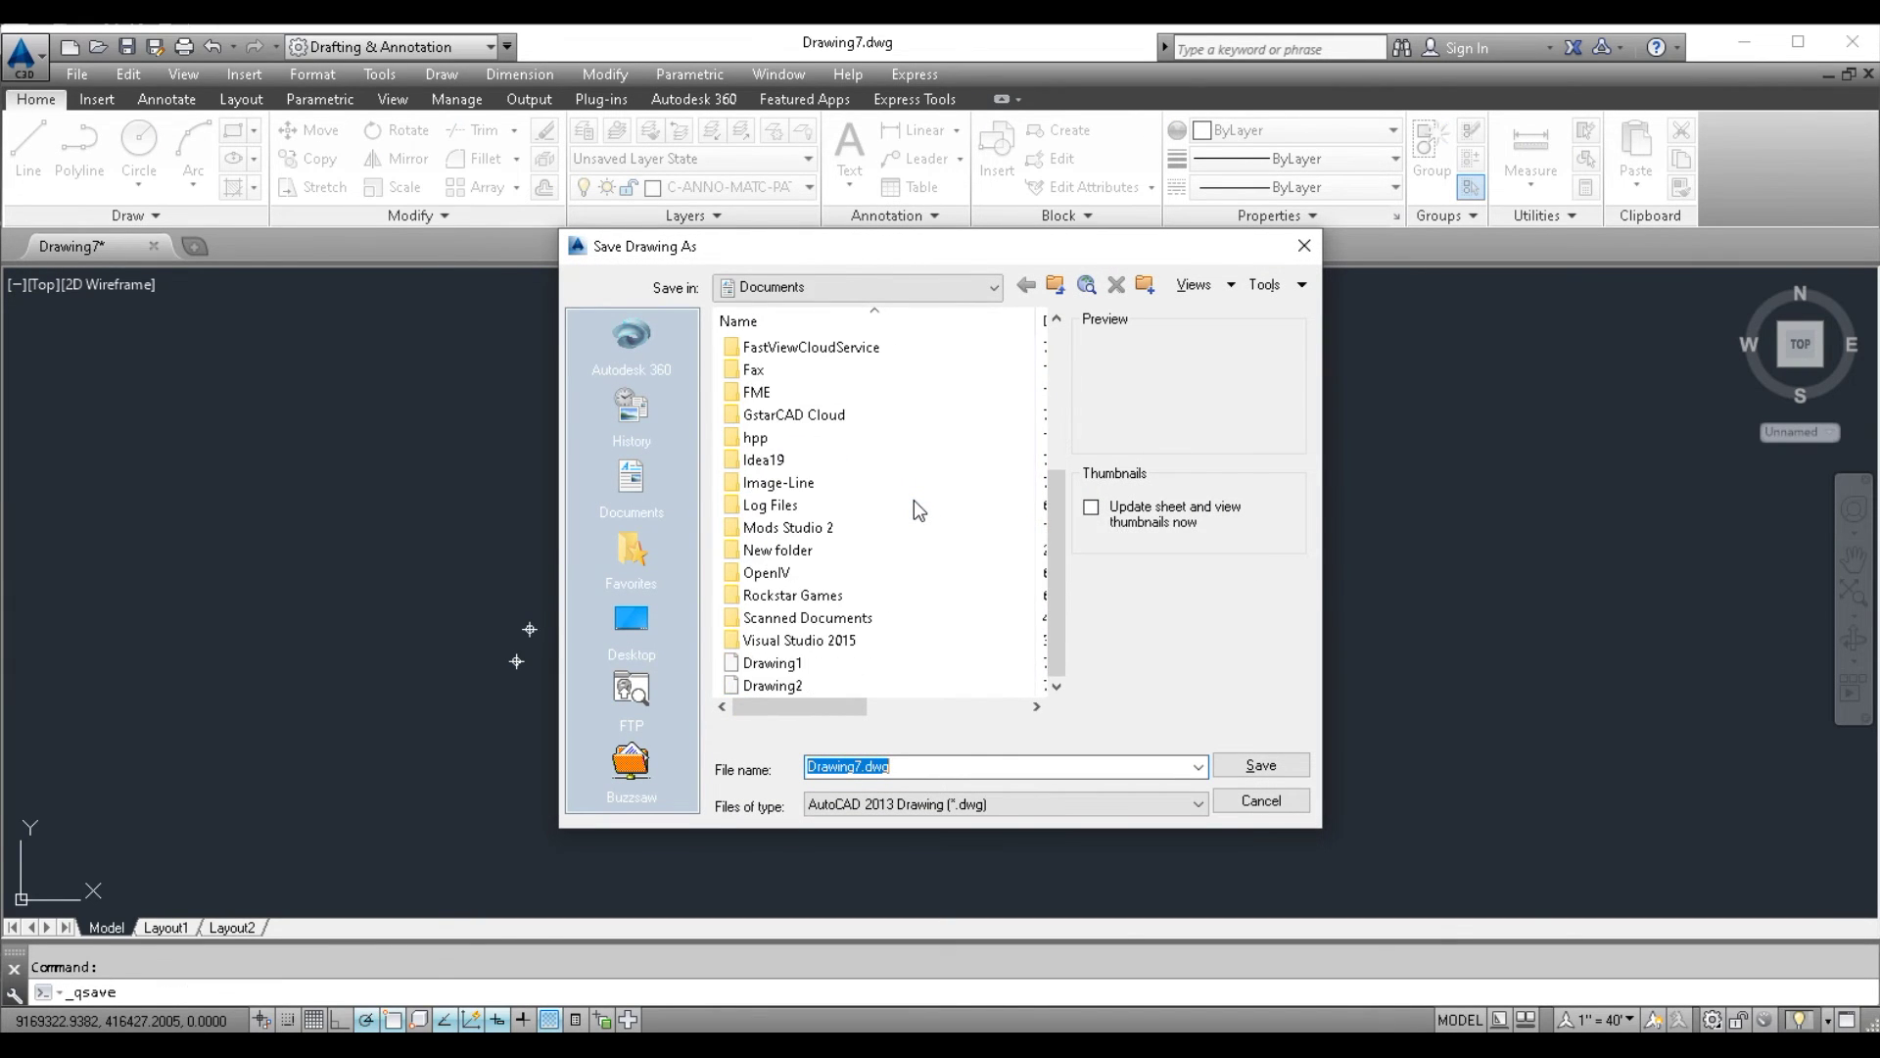
pyautogui.scroll(2, 914, 499)
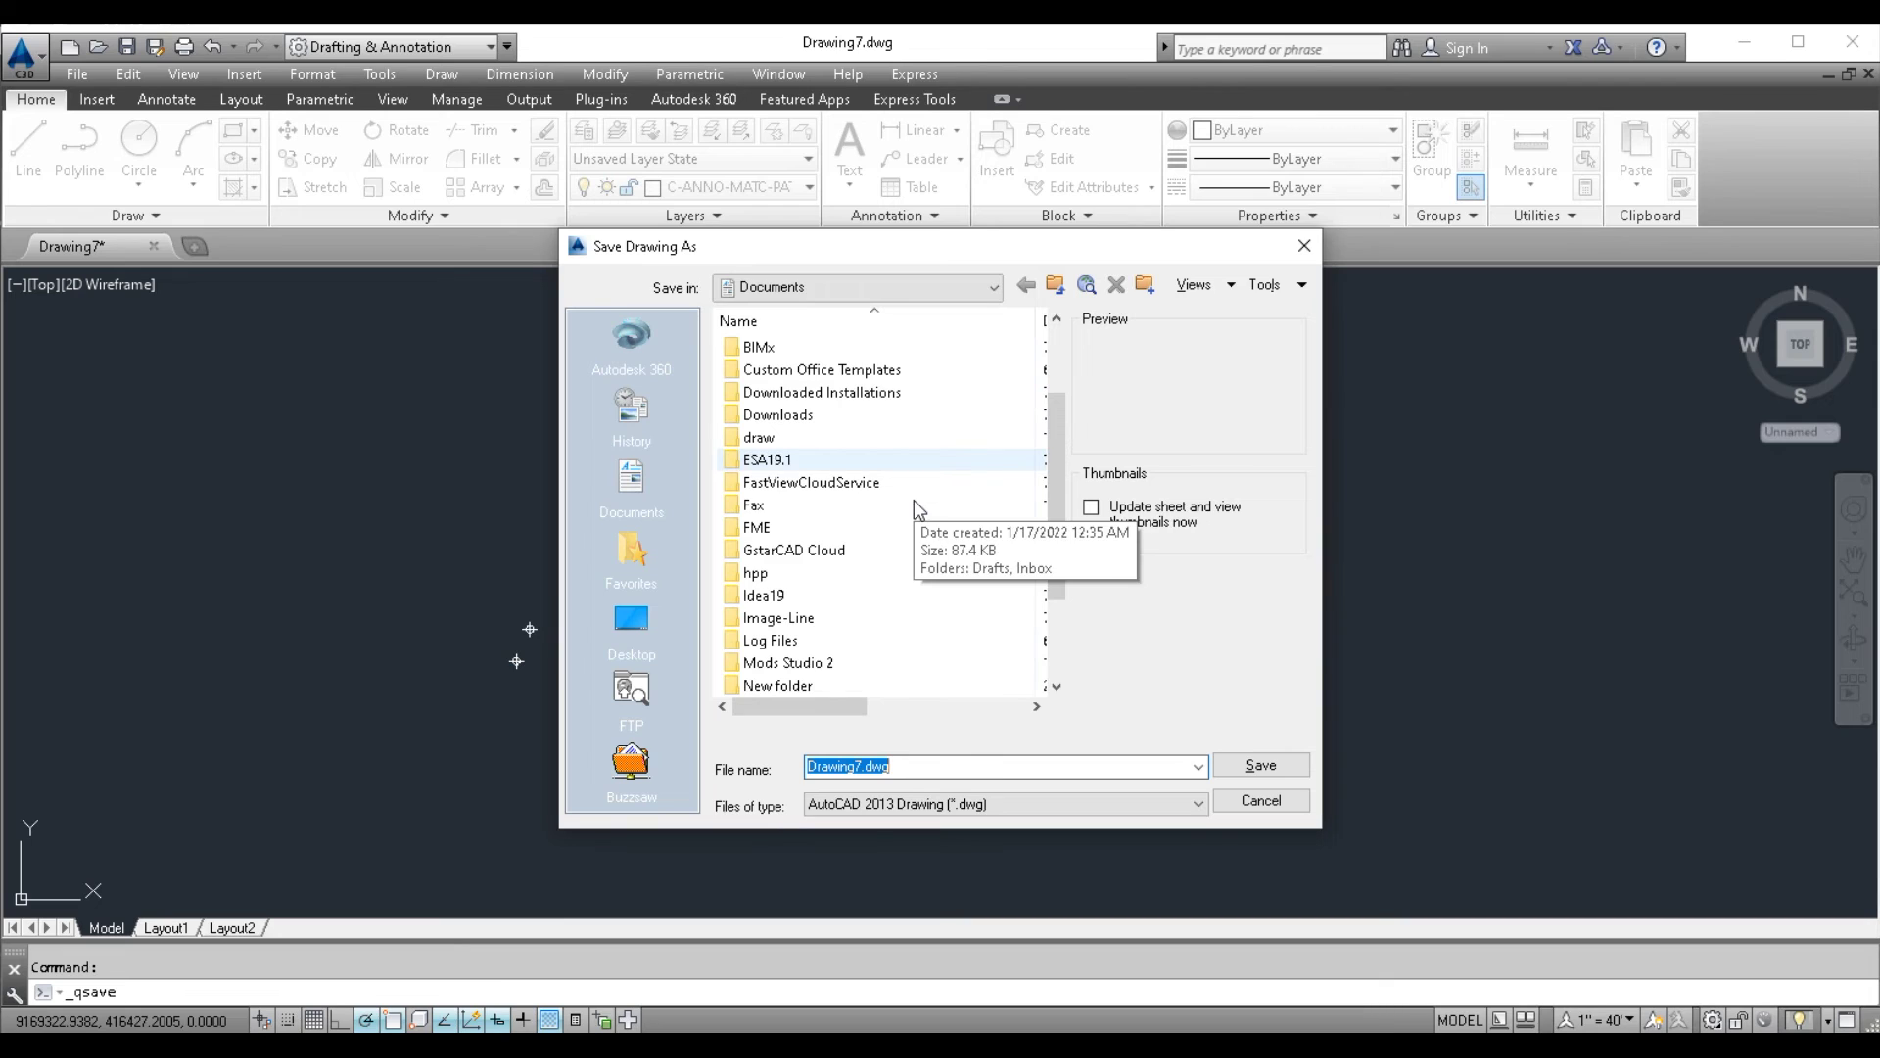
pyautogui.scroll(1, 914, 499)
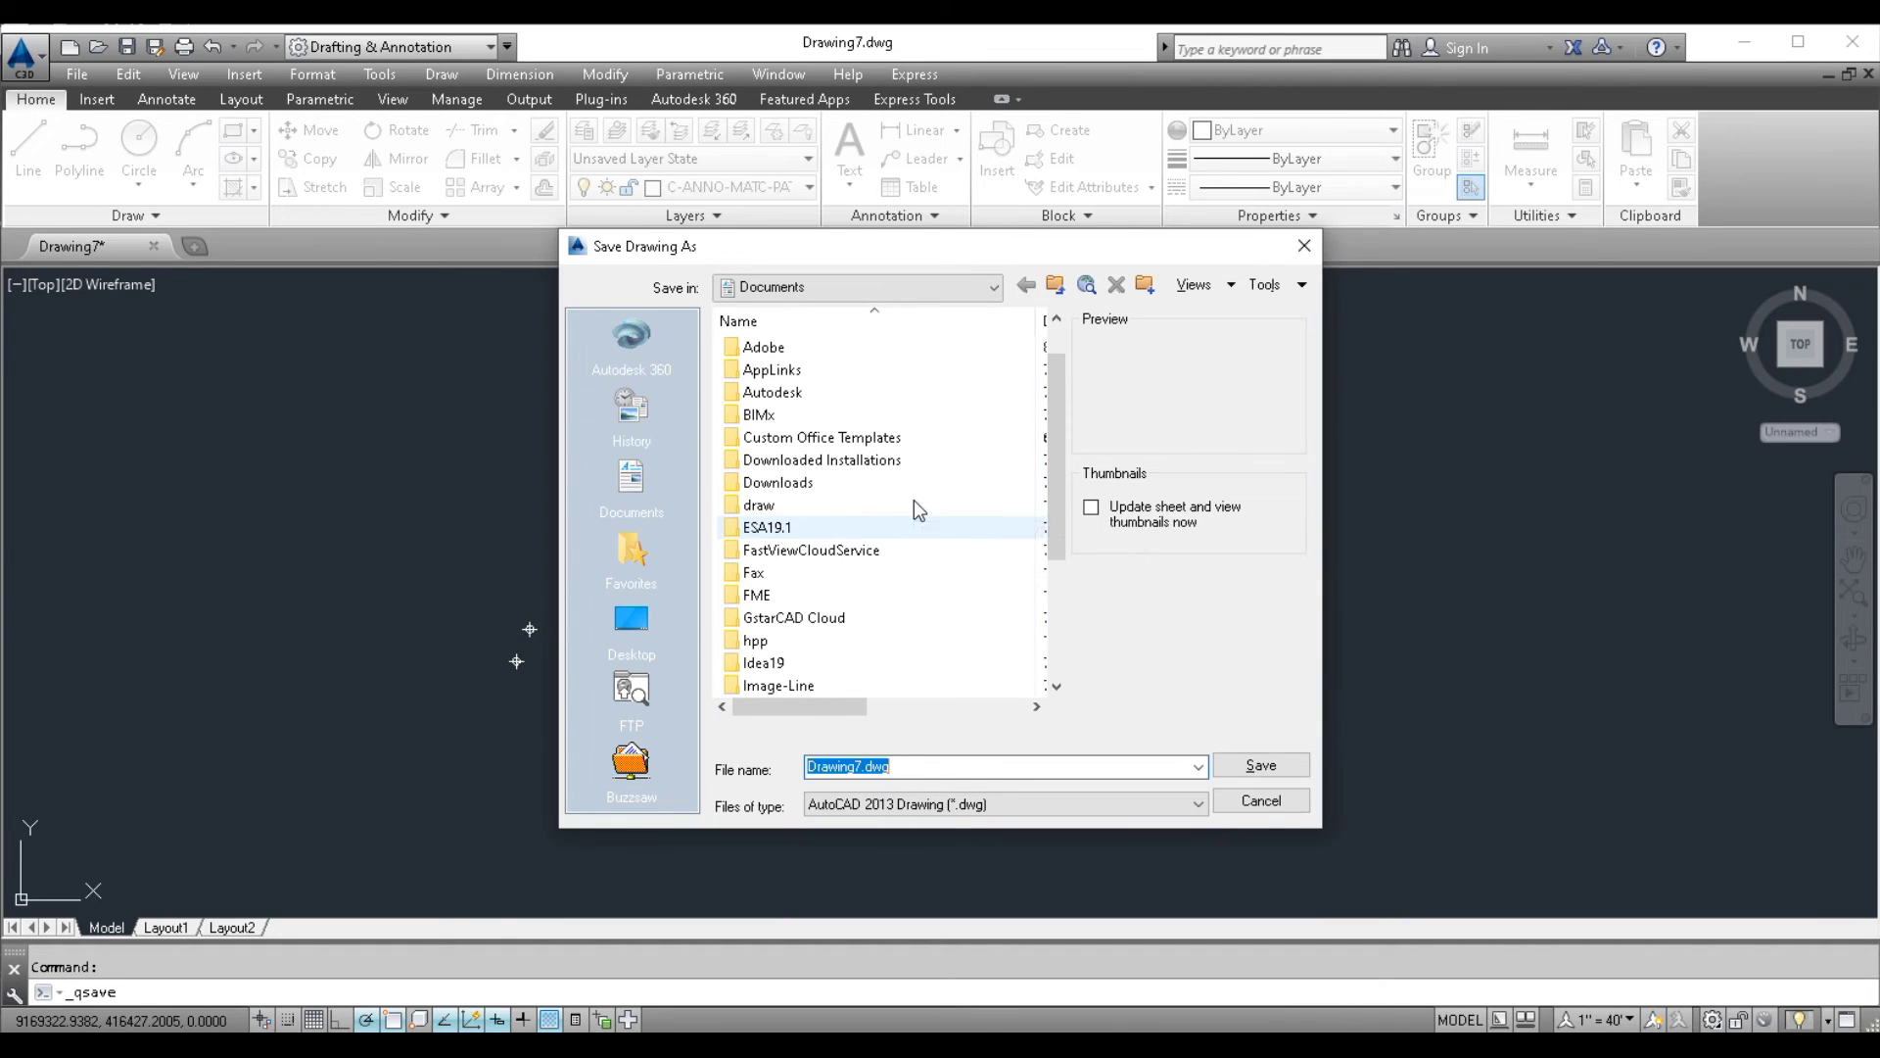
pyautogui.click(1267, 804)
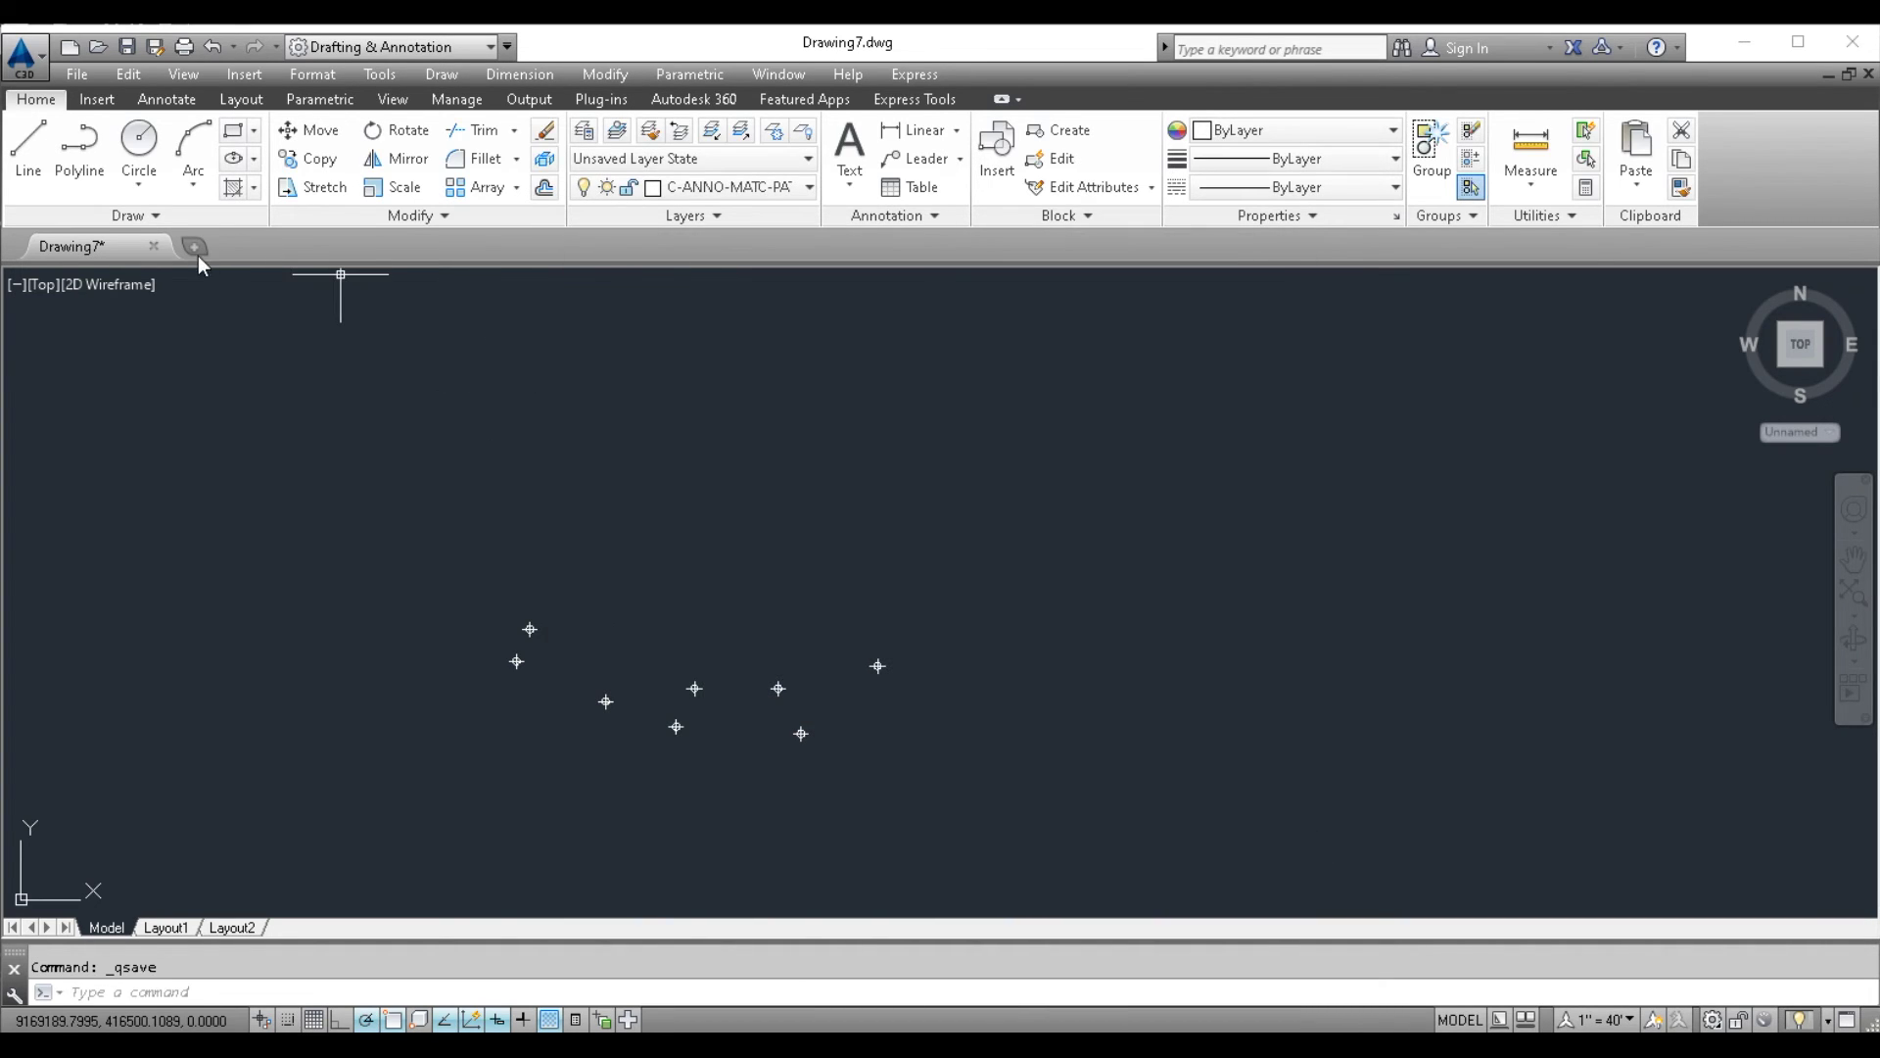
pyautogui.click(195, 251)
pyautogui.scroll(-4, 870, 600)
pyautogui.scroll(4, 869, 600)
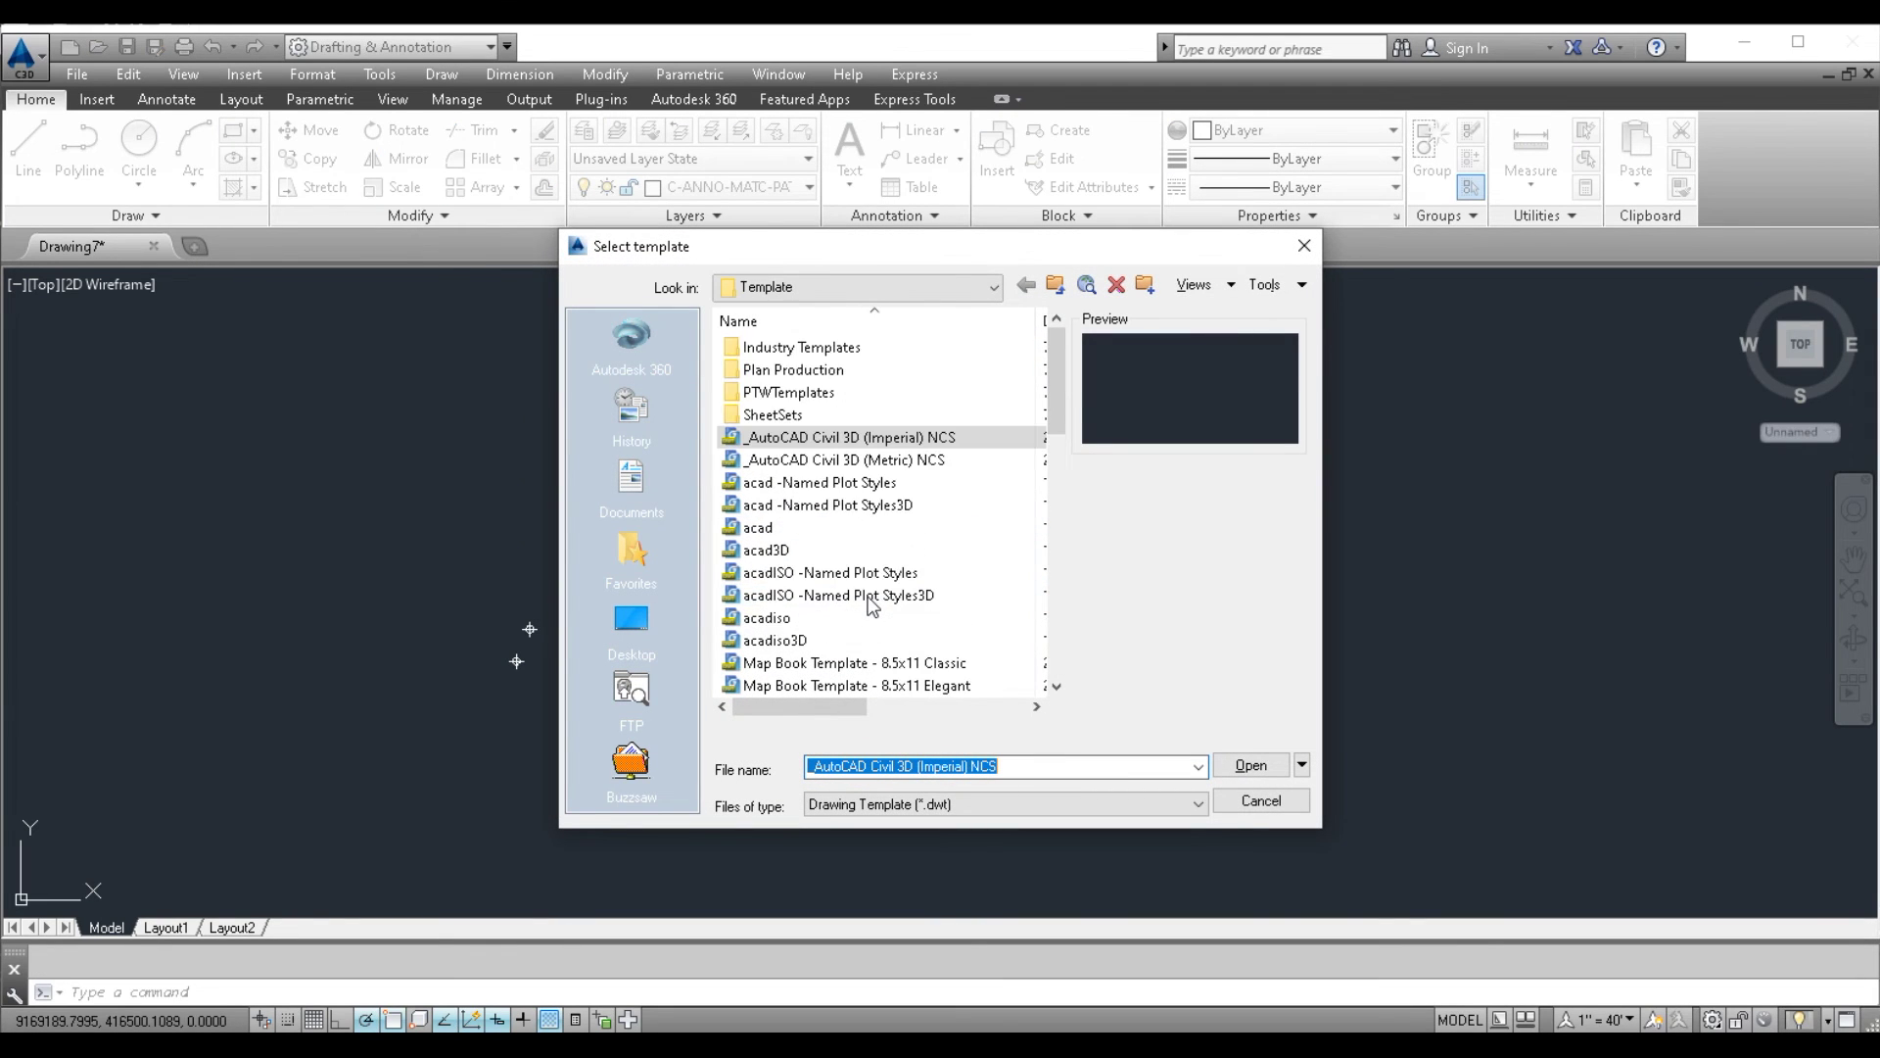
pyautogui.scroll(-3, 870, 604)
pyautogui.scroll(-3, 870, 601)
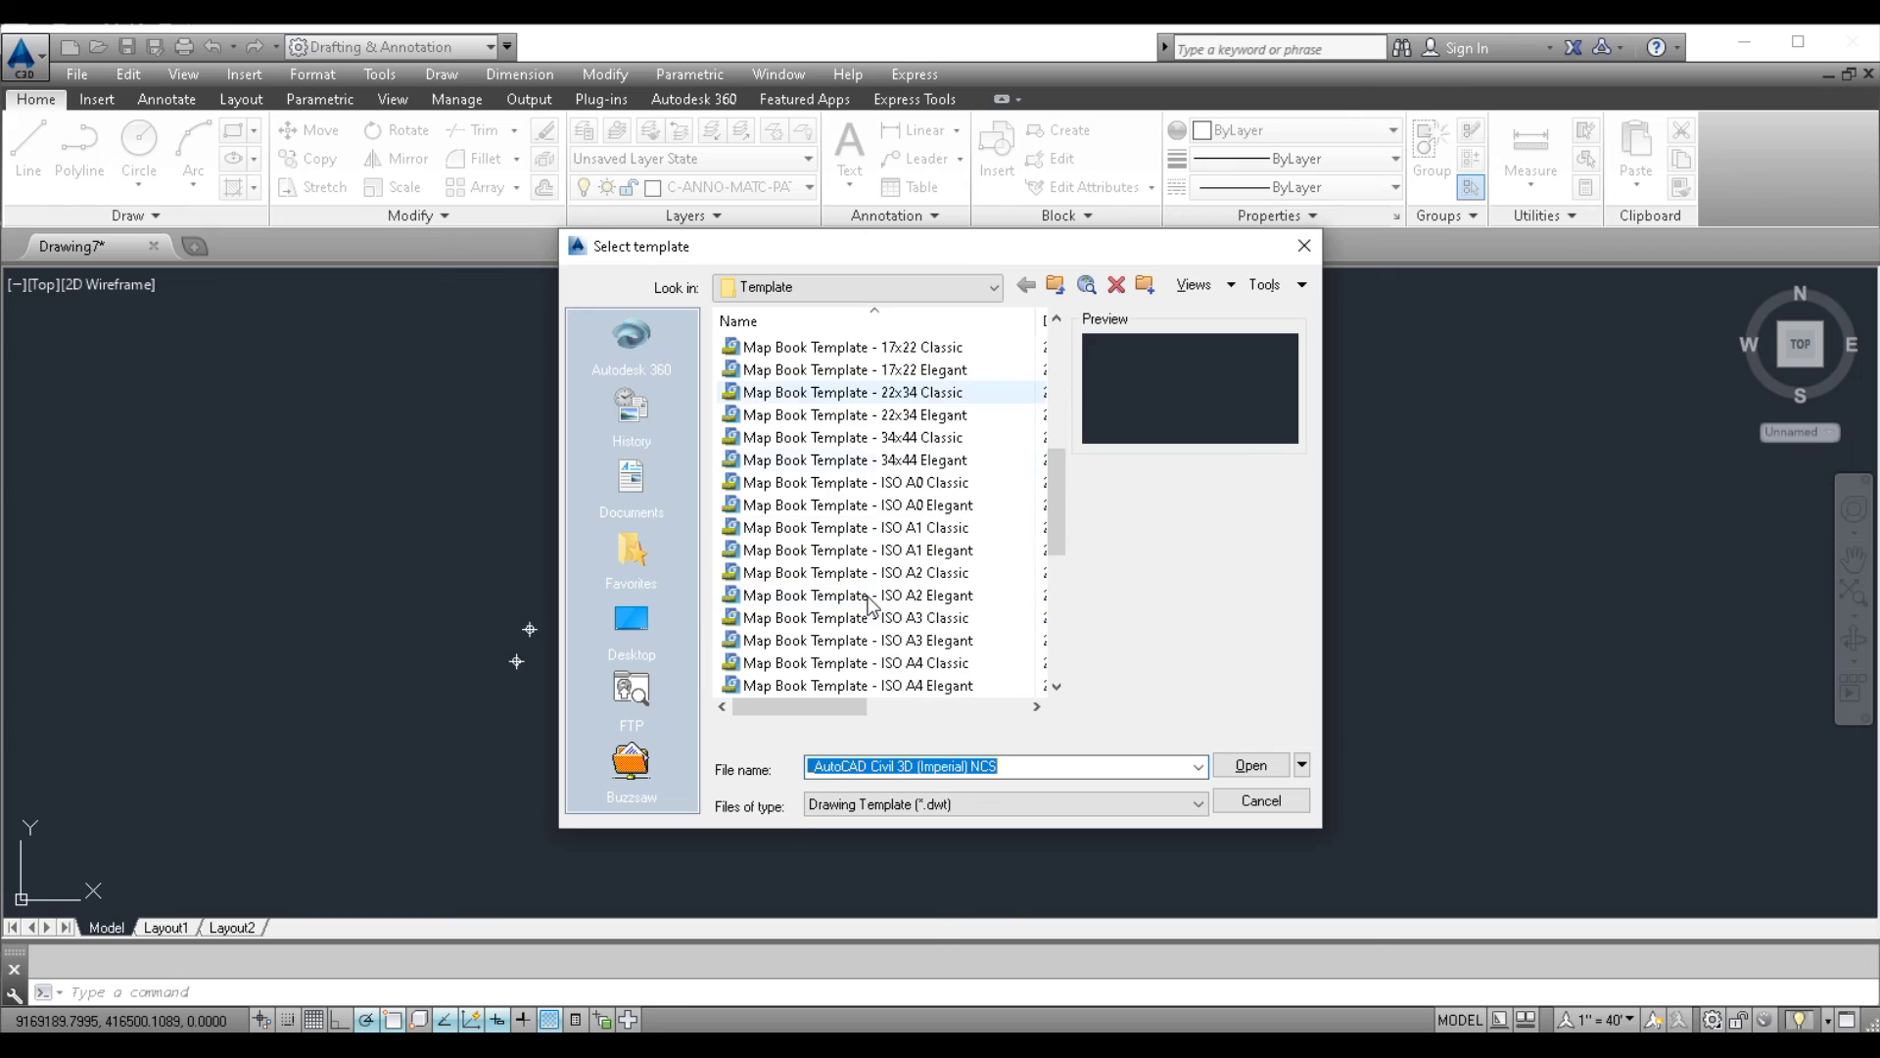
pyautogui.scroll(-4, 871, 603)
pyautogui.scroll(-2, 872, 606)
pyautogui.scroll(4, 872, 605)
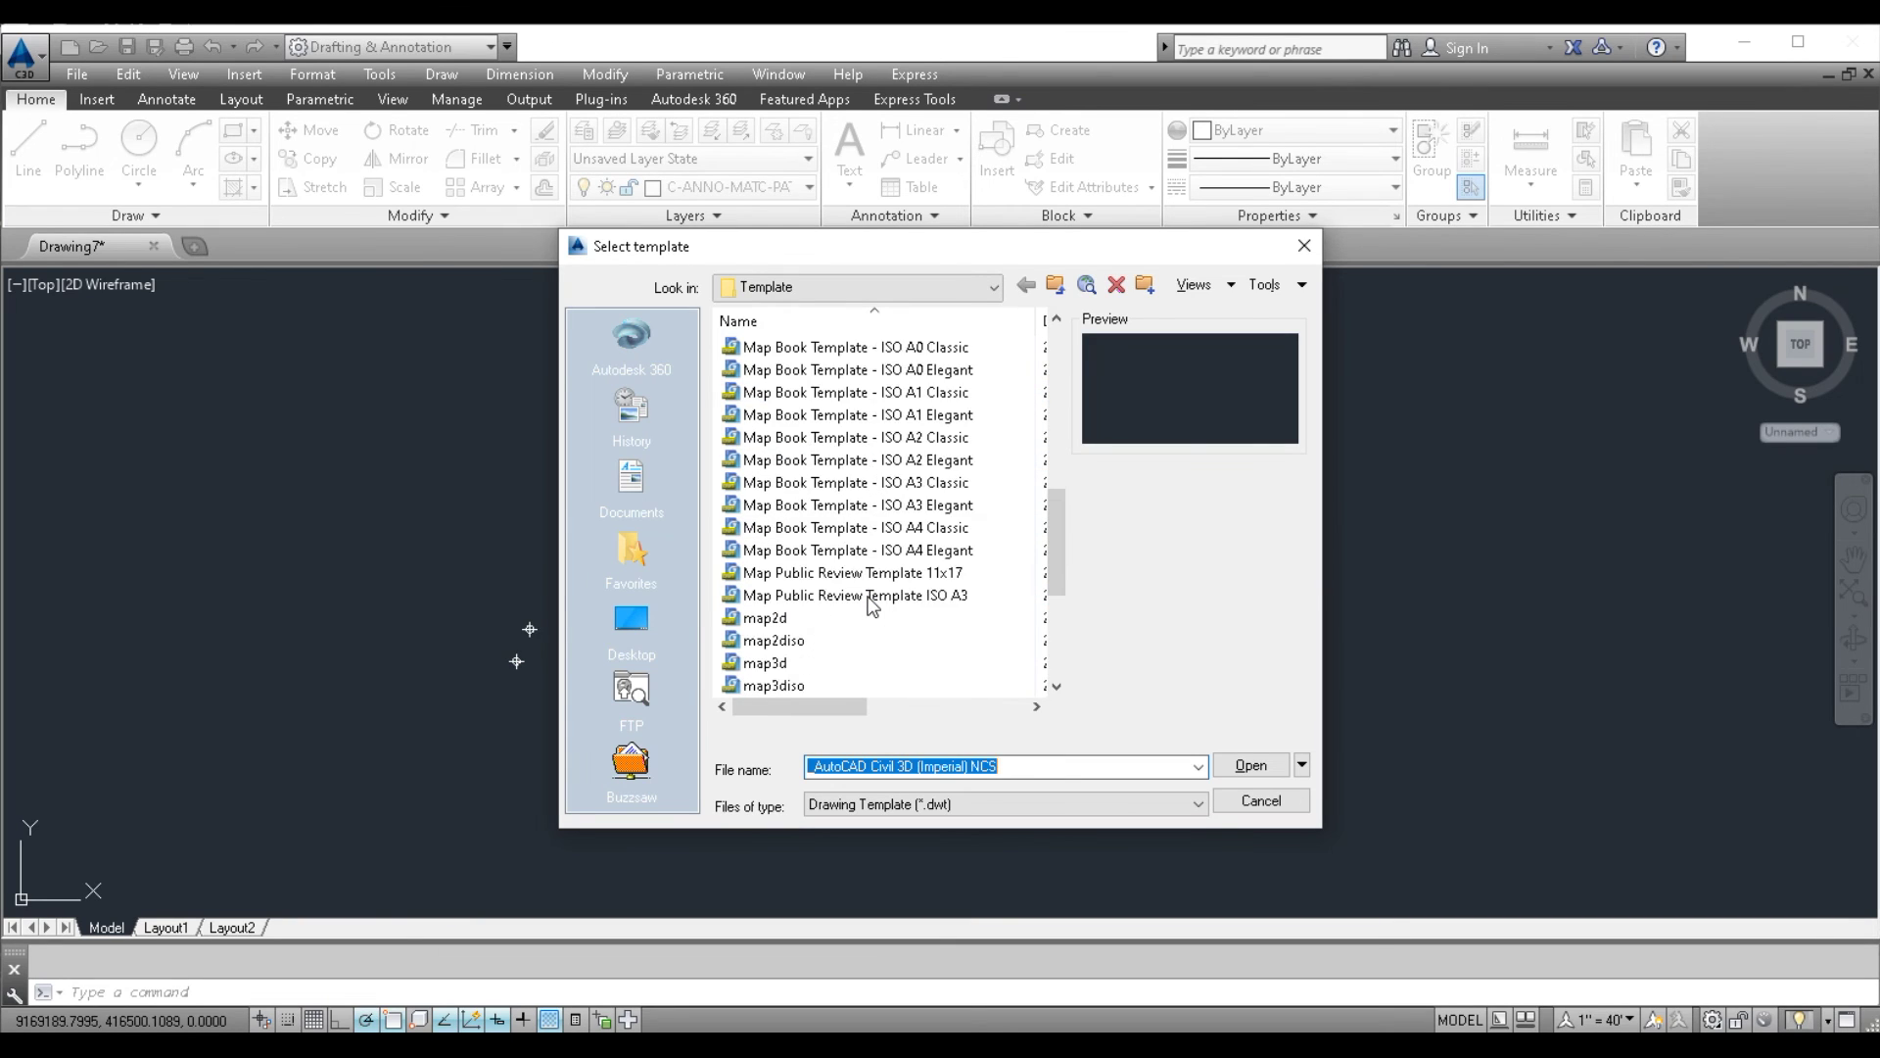
pyautogui.scroll(4, 872, 607)
pyautogui.scroll(4, 872, 605)
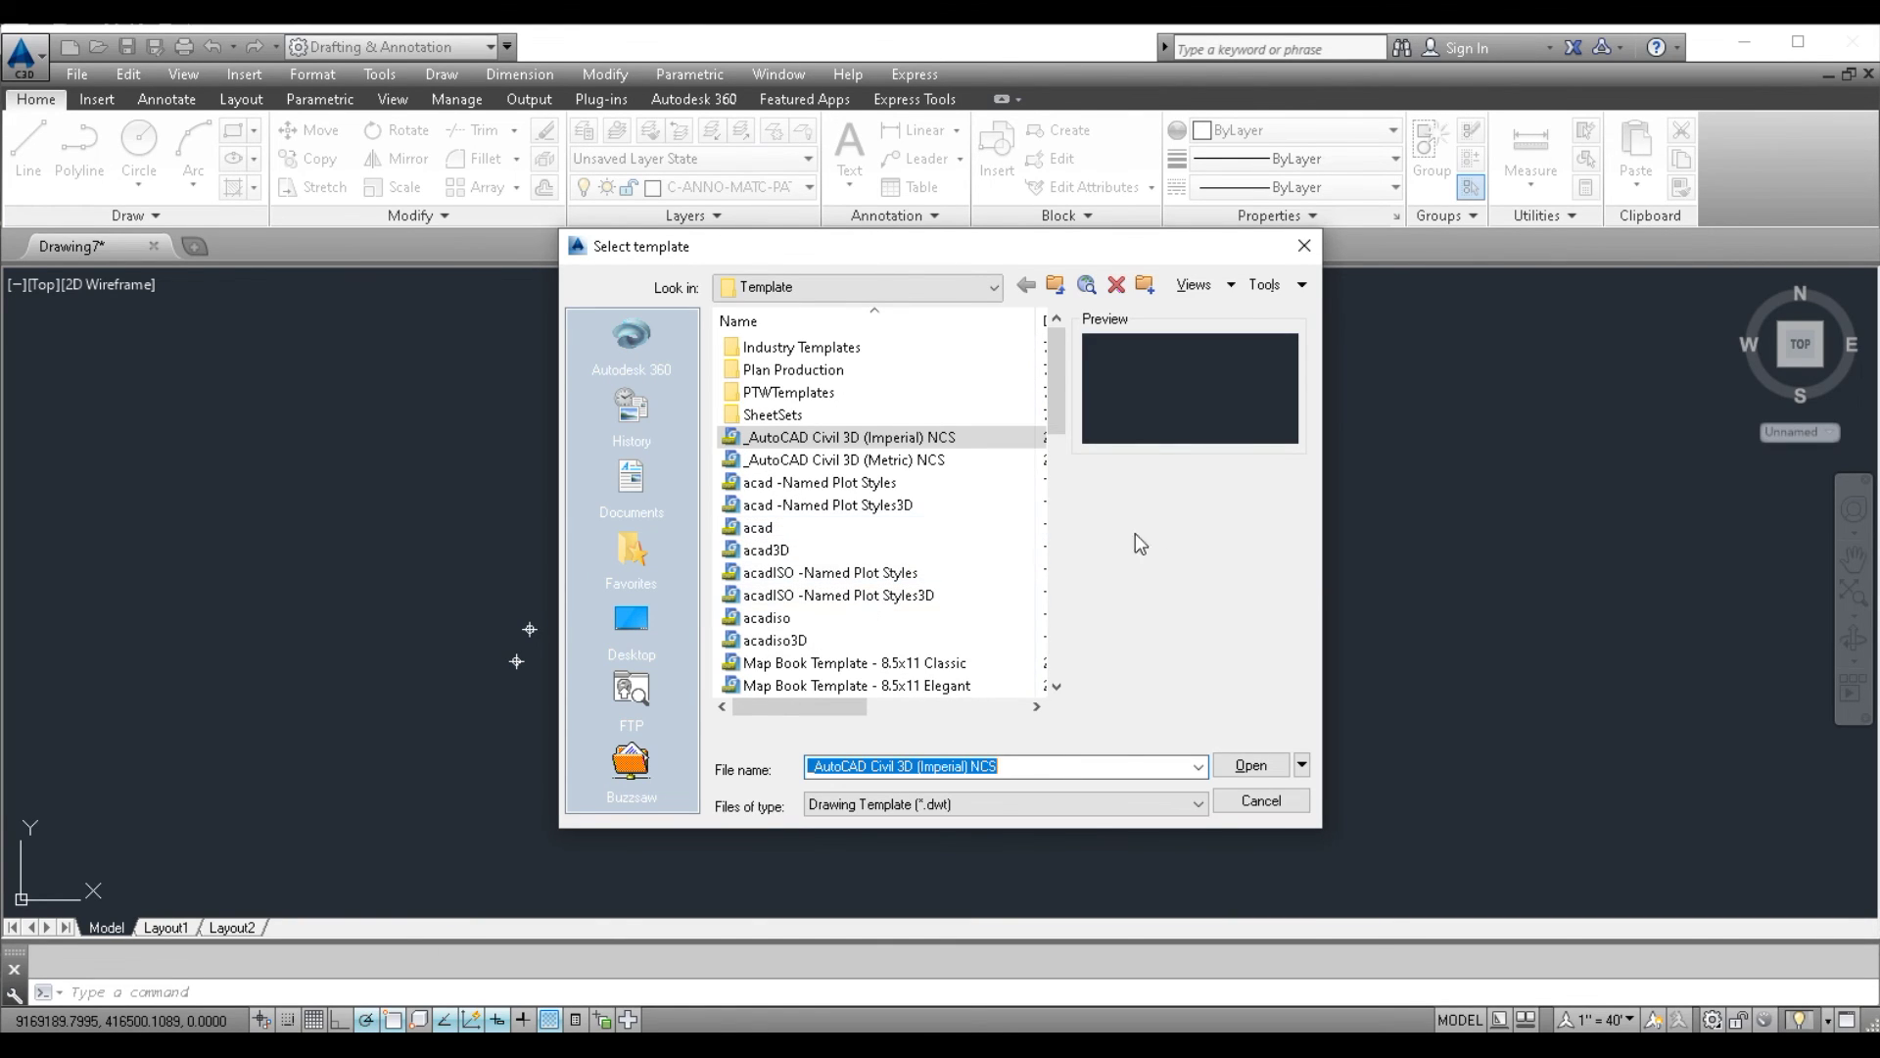
pyautogui.click(1274, 800)
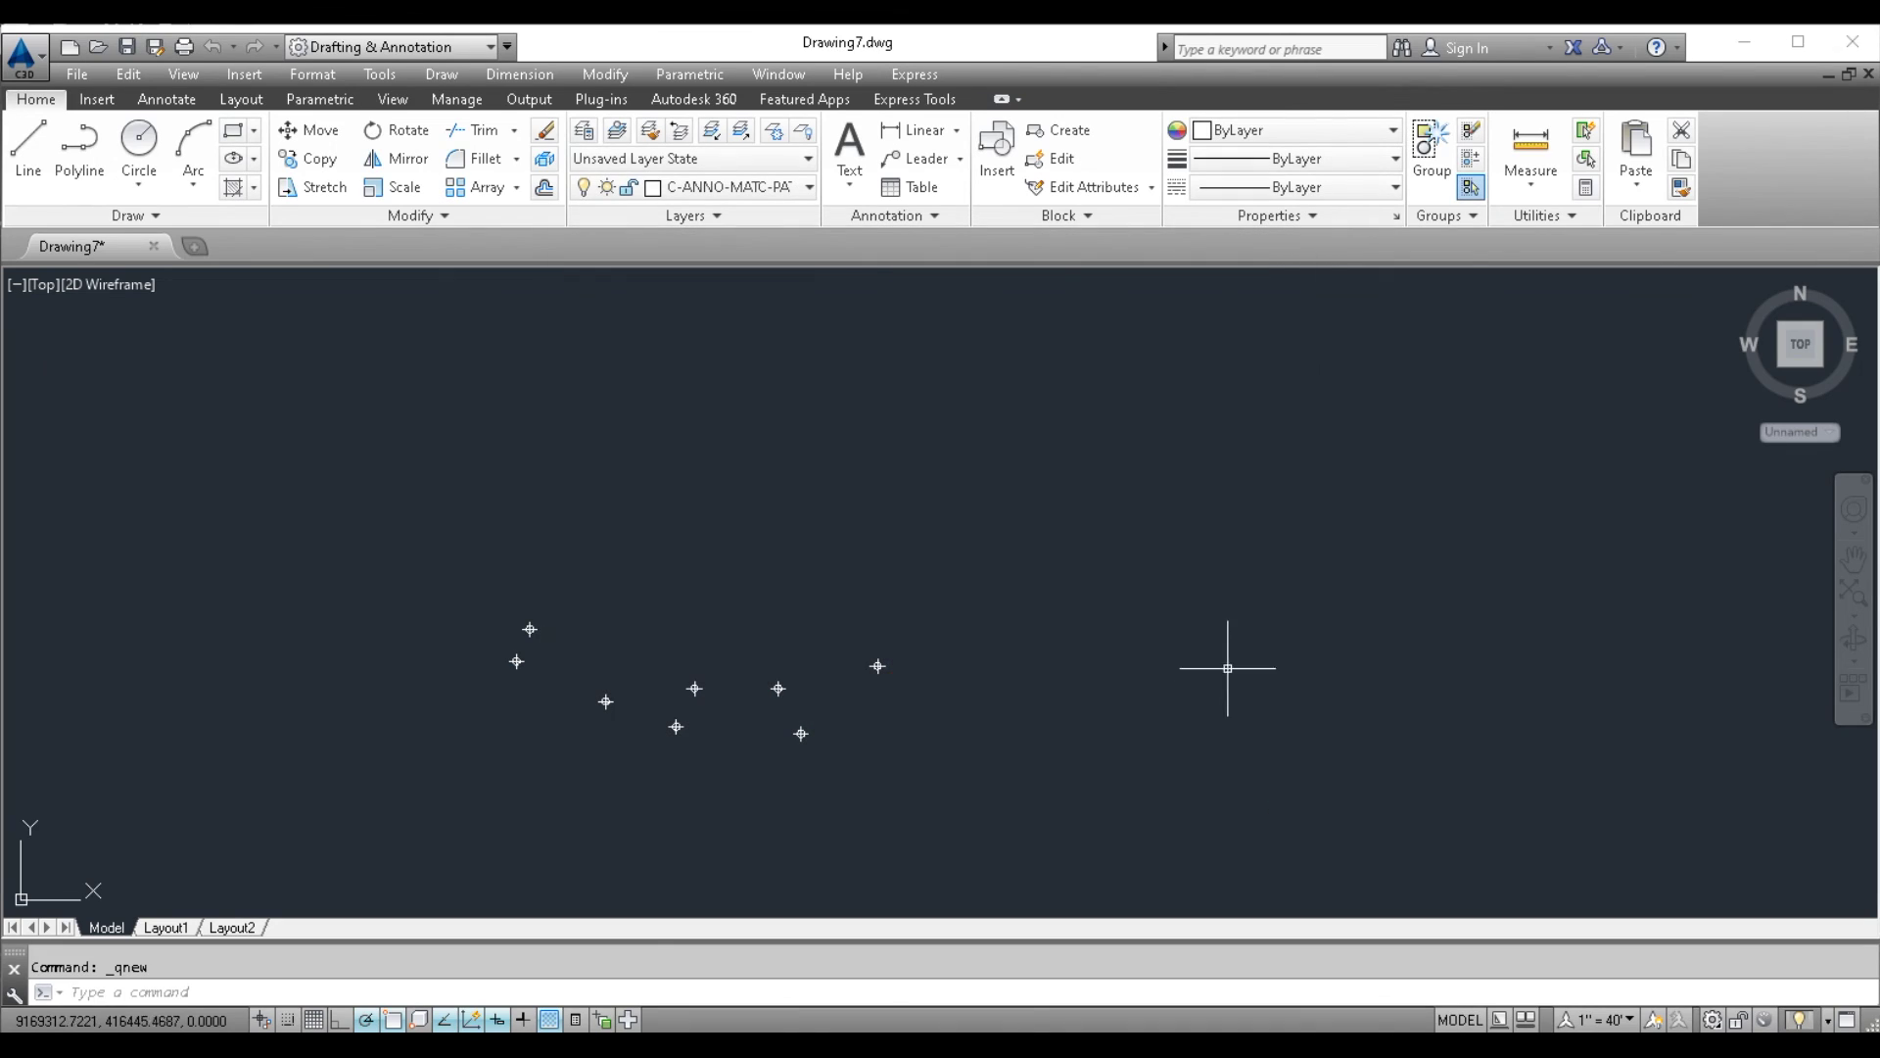